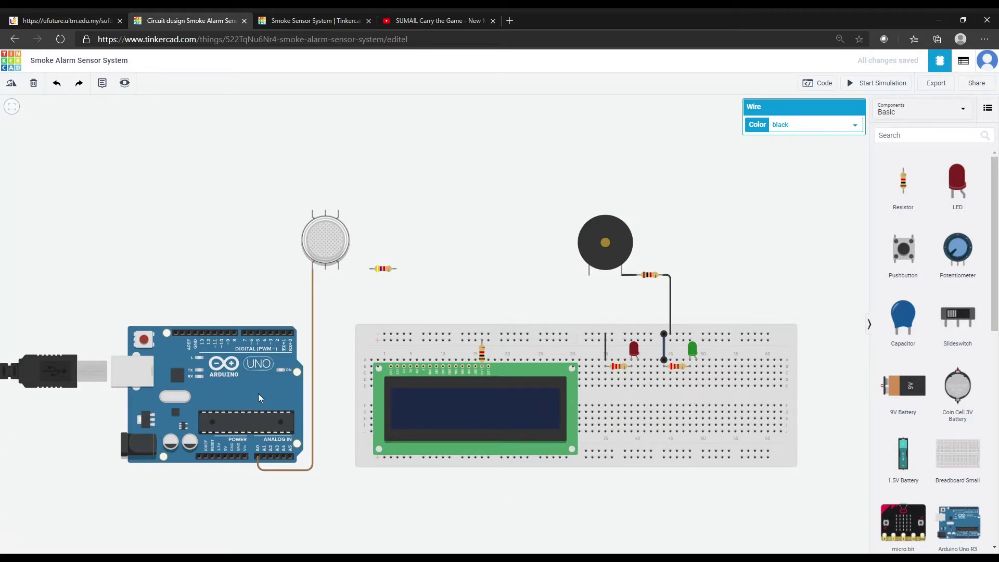
click(312, 239)
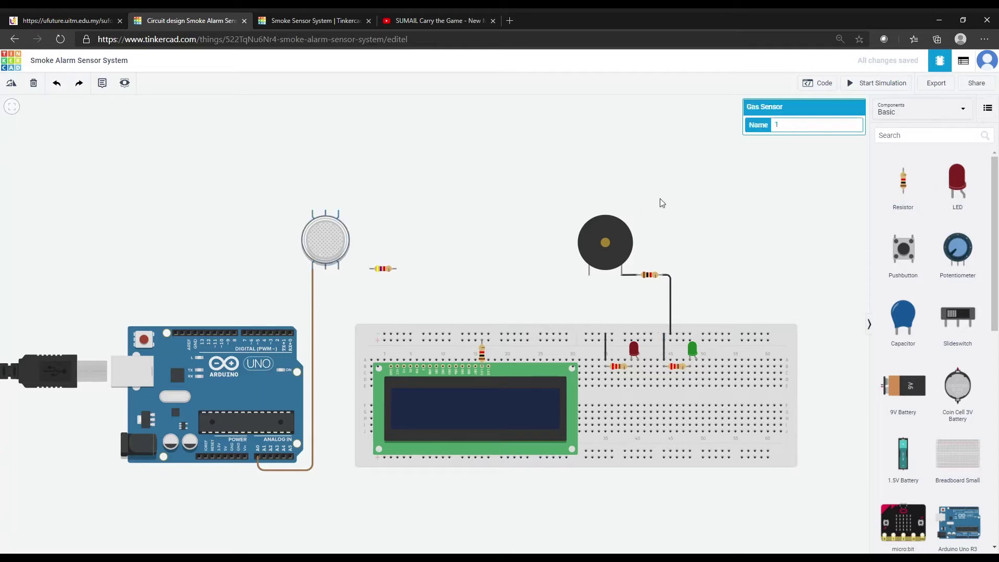
click(620, 260)
click(534, 376)
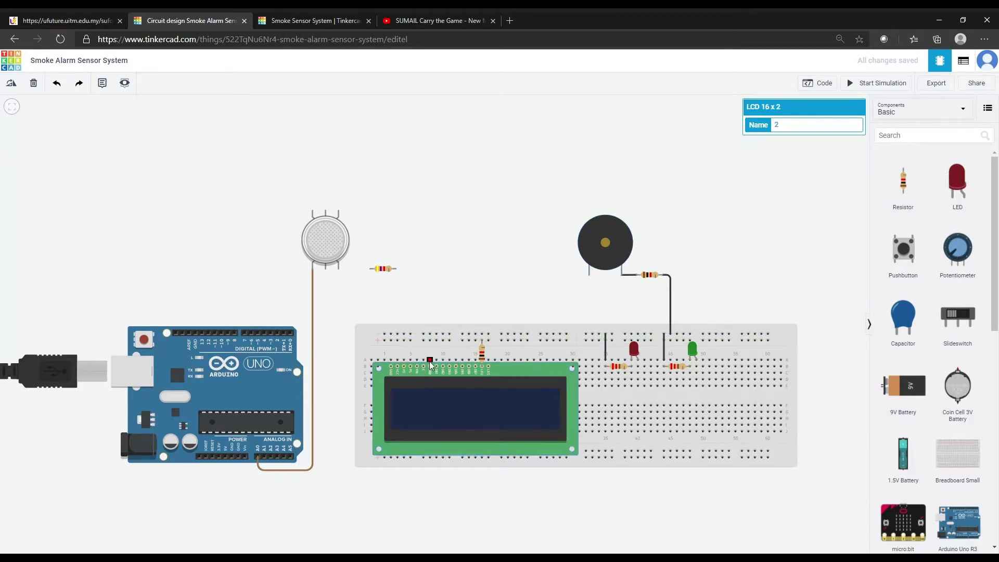
scroll(450, 388, up, 1)
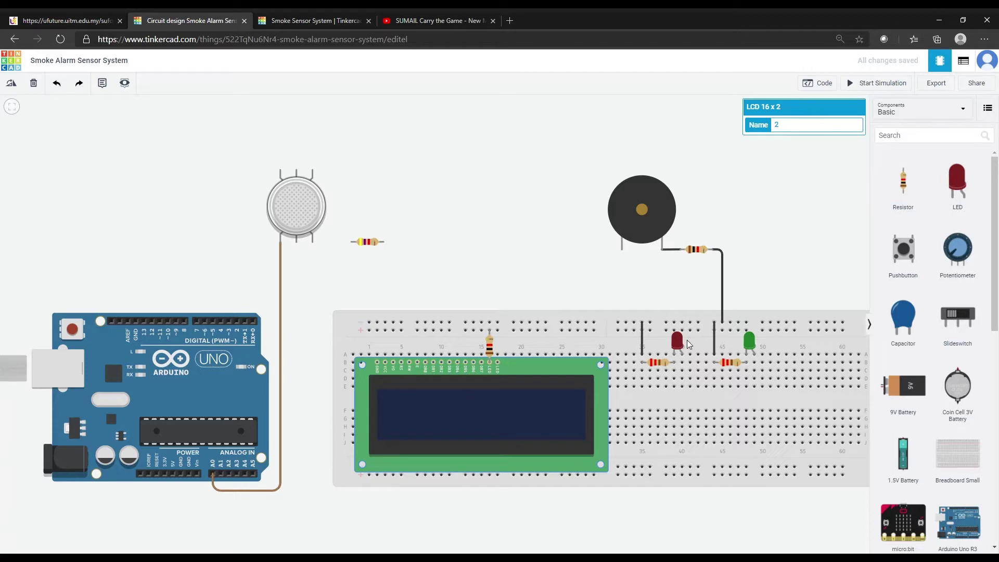
scroll(726, 340, down, 1)
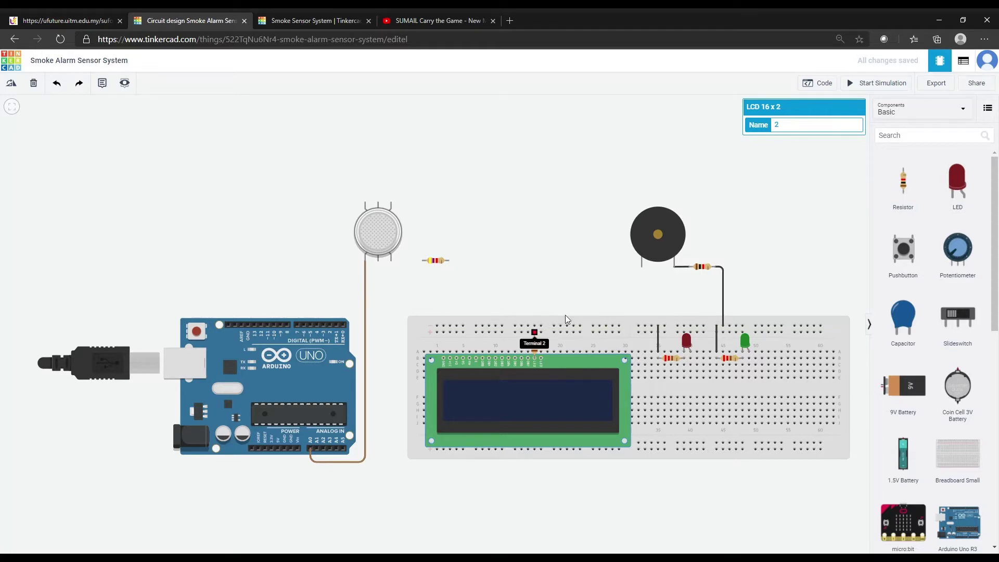
scroll(542, 373, up, 1)
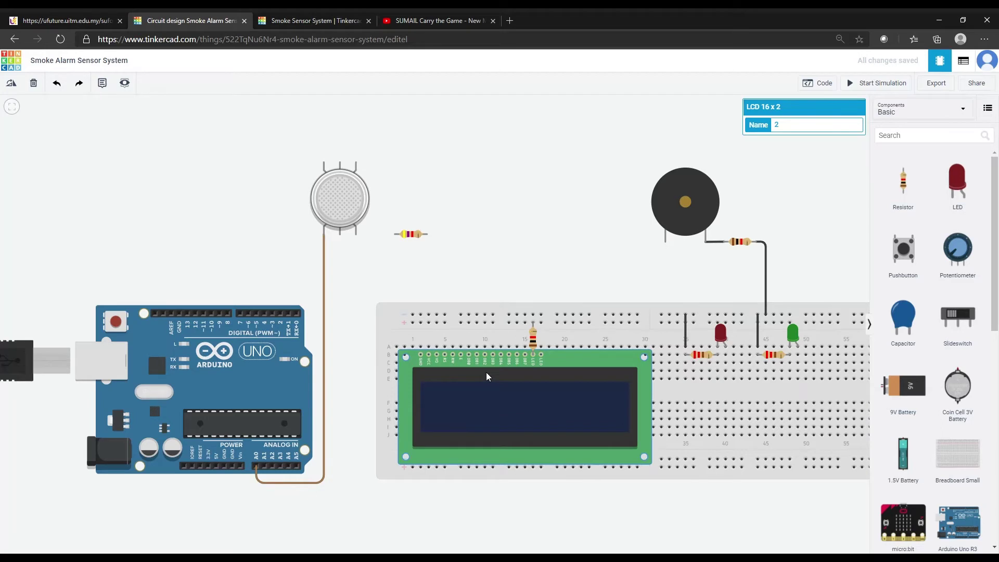
scroll(486, 372, up, 1)
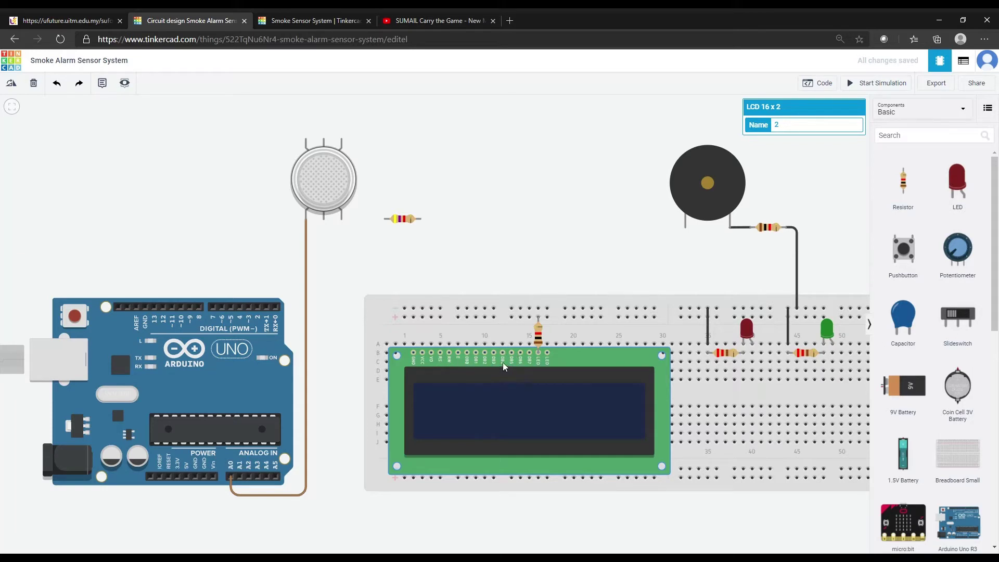
scroll(503, 366, up, 1)
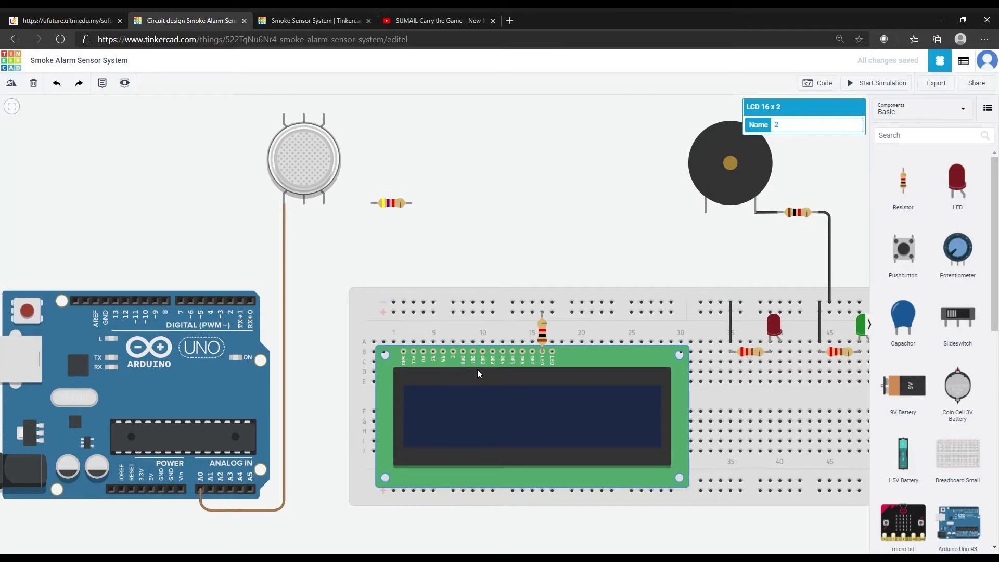
scroll(514, 367, down, 1)
scroll(513, 367, down, 1)
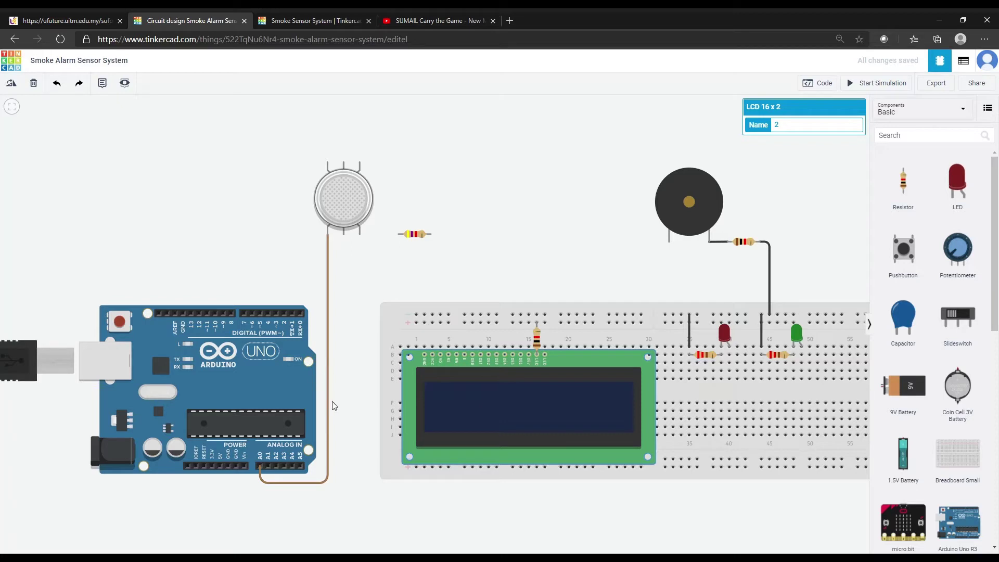
Step: Run a red wire from the Arduino 5V pin to the breadboard's top power rail
click(220, 468)
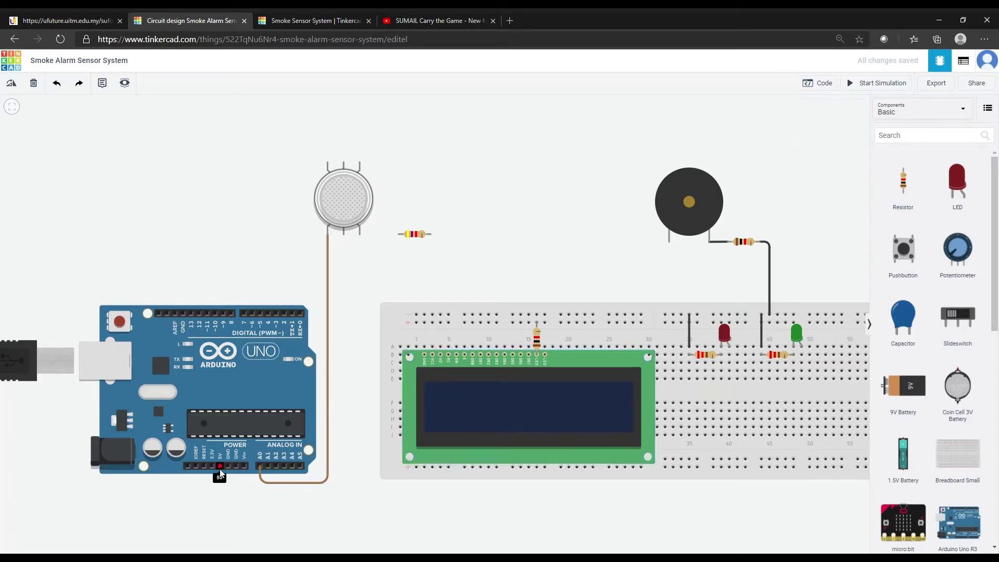
click(220, 507)
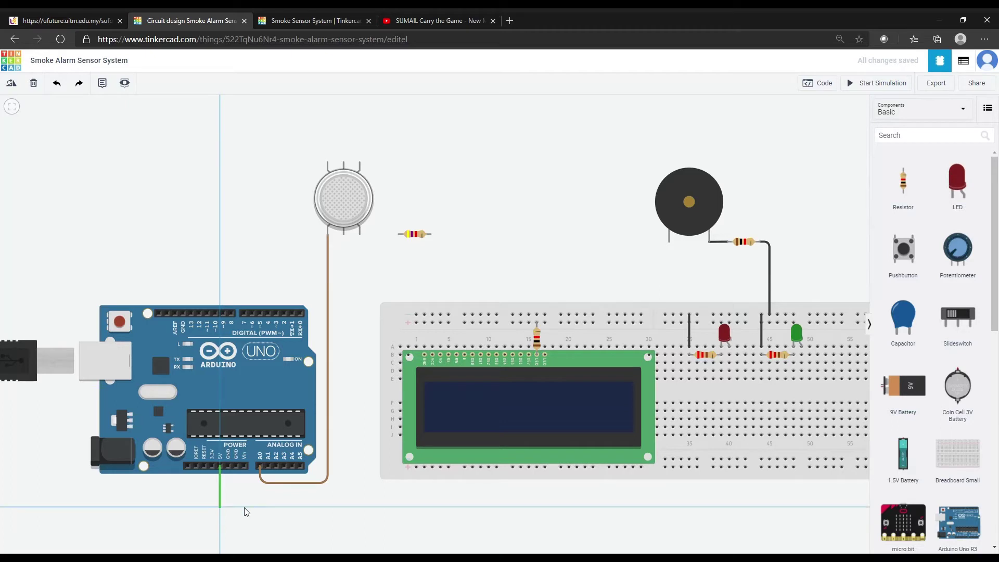
click(351, 507)
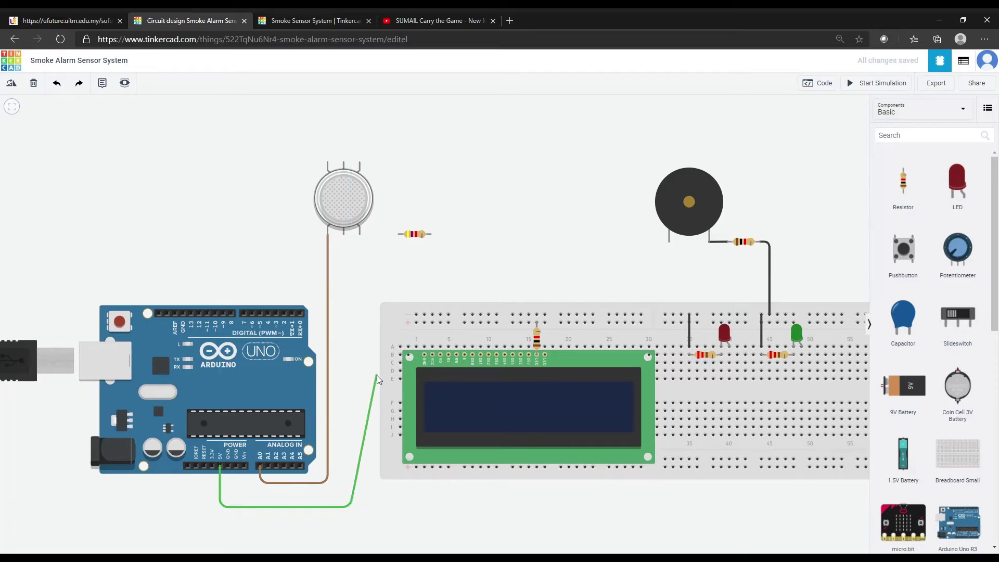
click(352, 324)
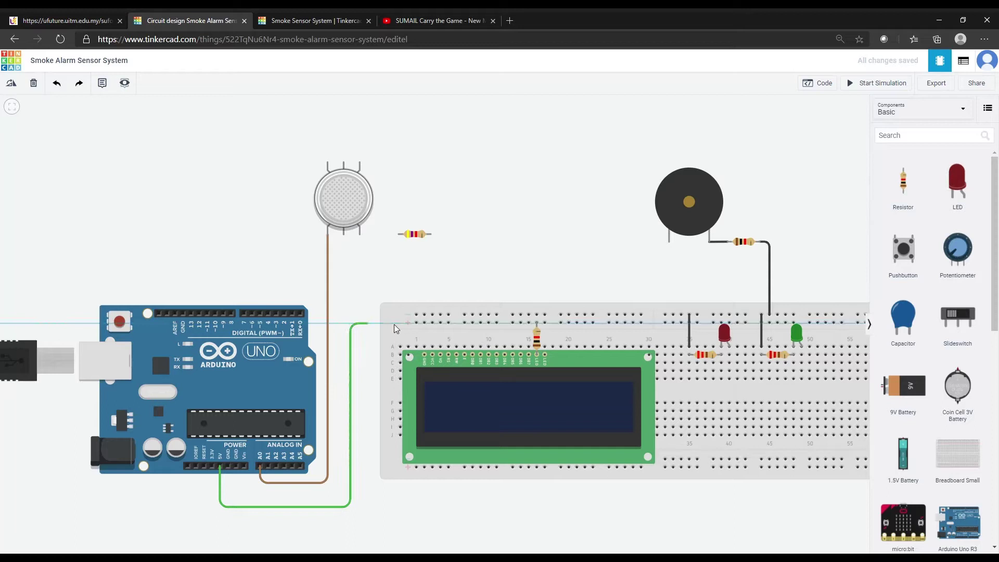
click(416, 323)
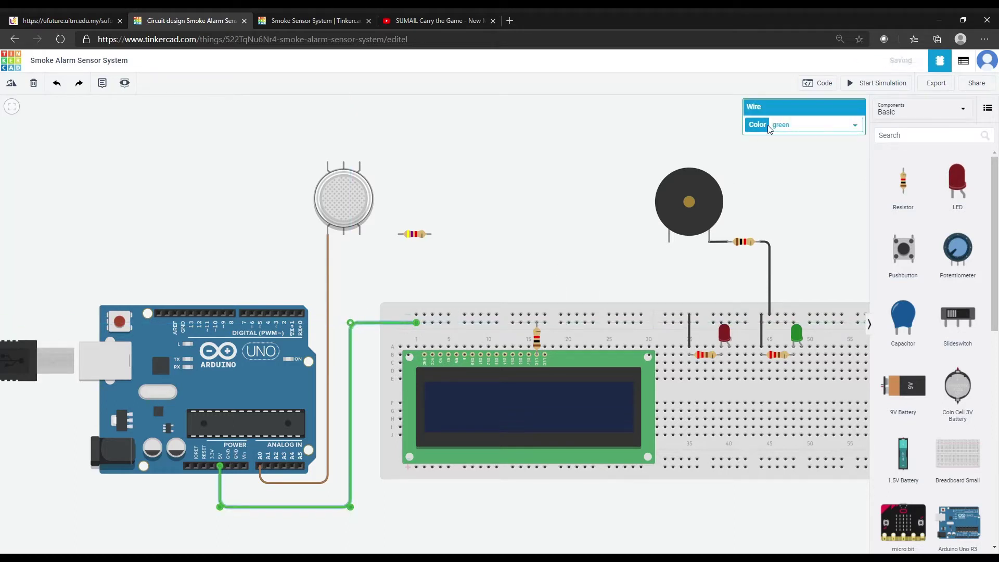
click(795, 152)
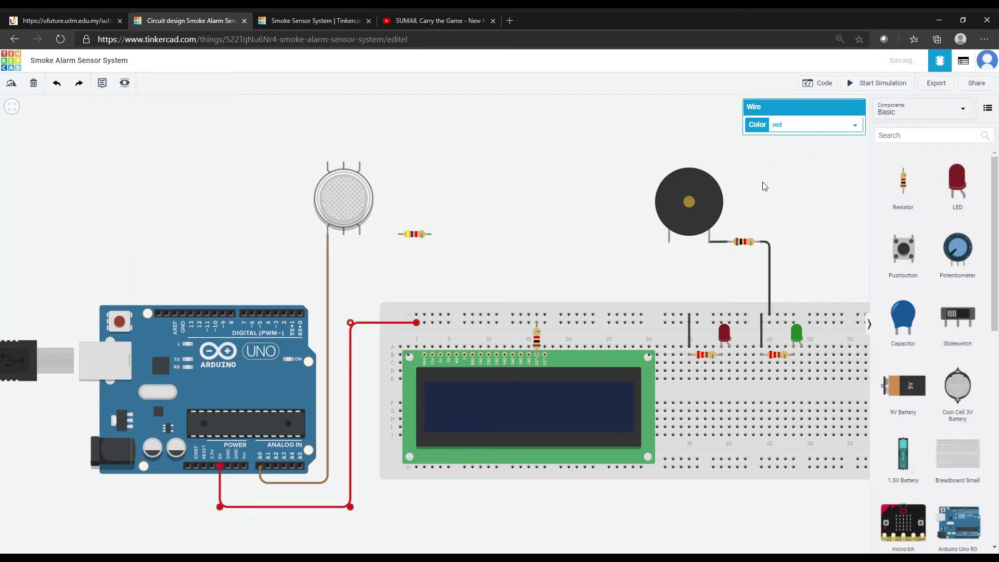
Step: Run a black wire from the Arduino GND pin to the other top power rail
click(228, 466)
click(228, 498)
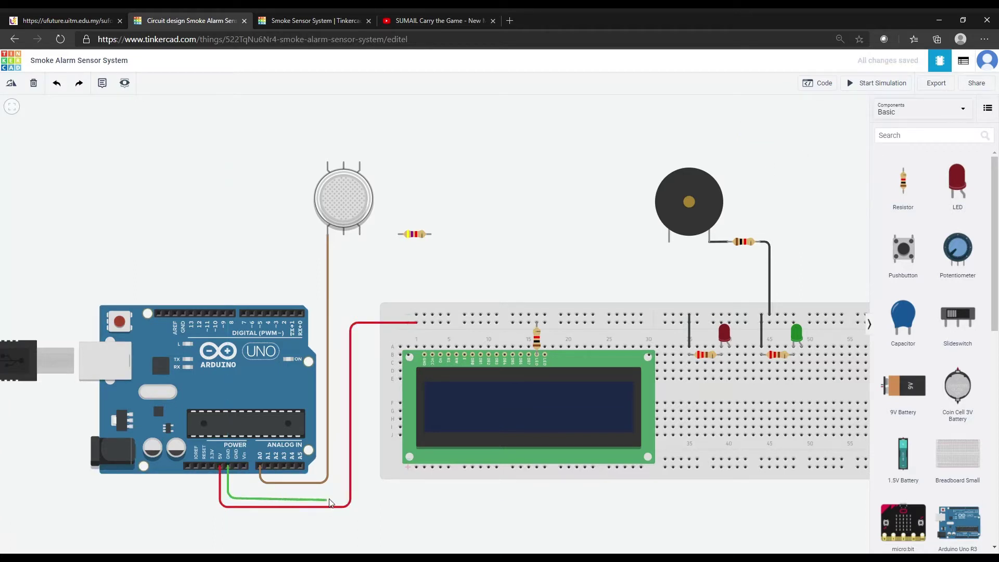
click(342, 499)
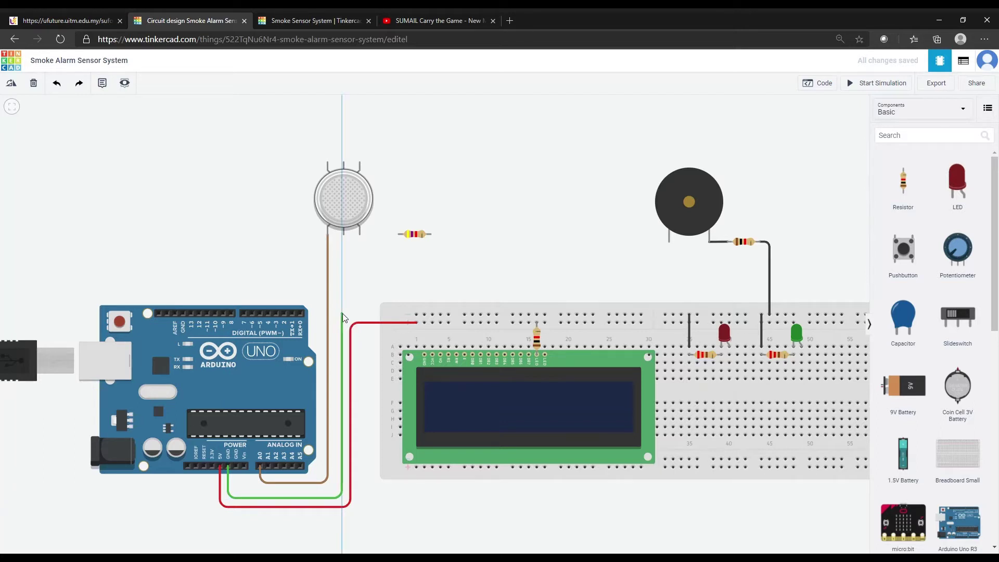
click(342, 314)
click(417, 315)
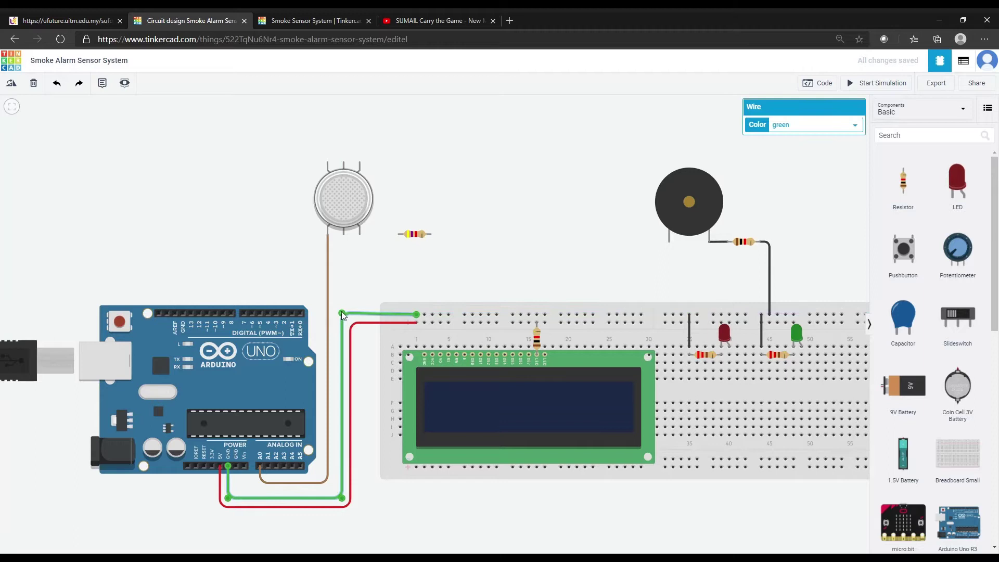
click(775, 131)
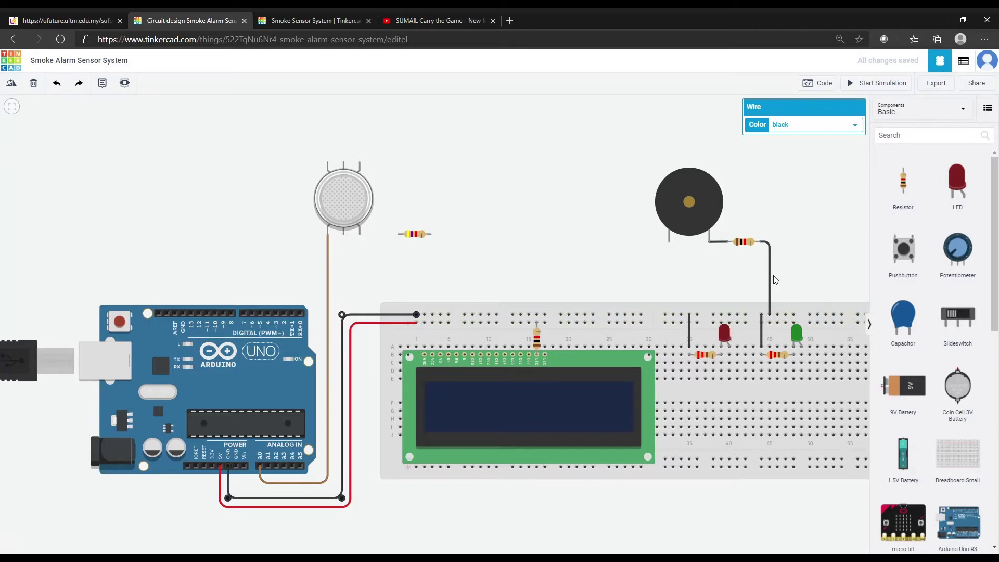
Step: Connect the LCD ground pin to the ground rail with a black wire
scroll(775, 280, up, 2)
scroll(774, 279, down, 1)
scroll(780, 279, down, 1)
scroll(833, 261, down, 2)
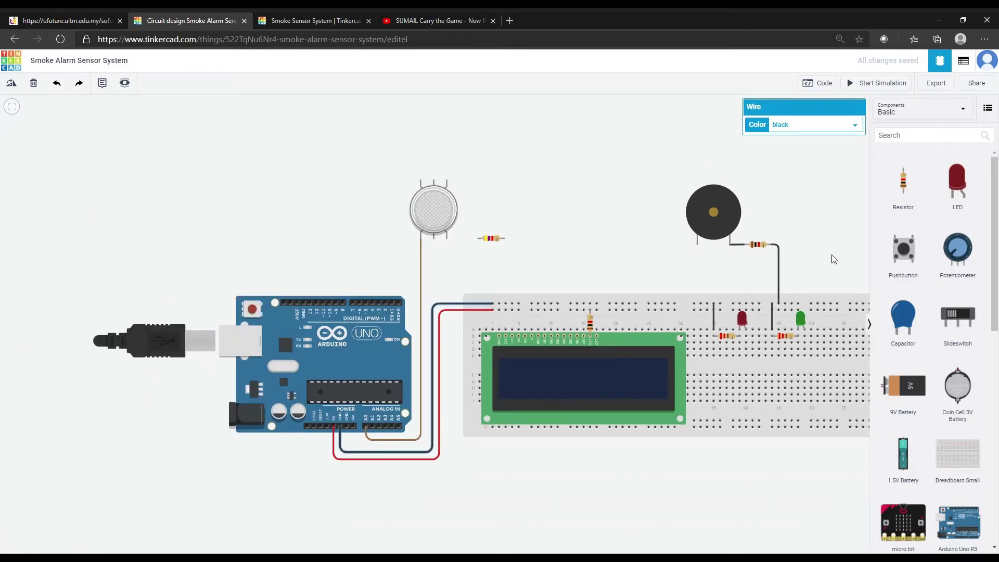
scroll(838, 263, up, 1)
scroll(848, 312, down, 1)
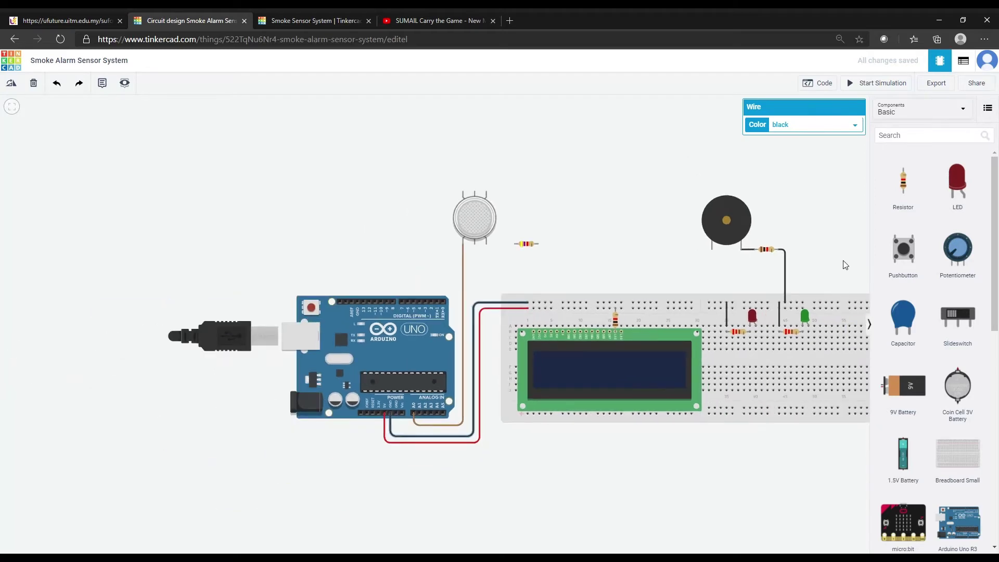
drag(843, 263, 763, 273)
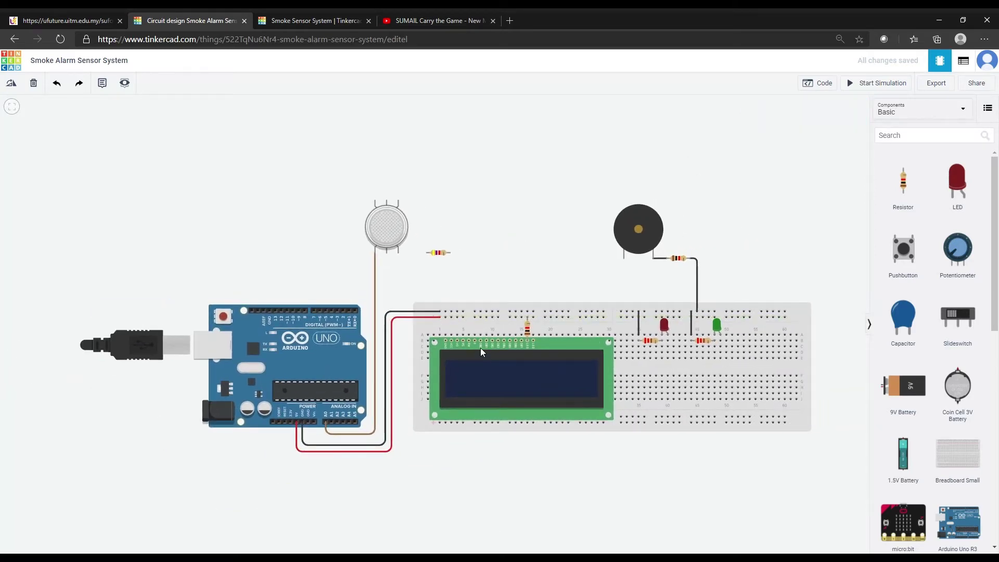
scroll(480, 348, up, 2)
click(429, 327)
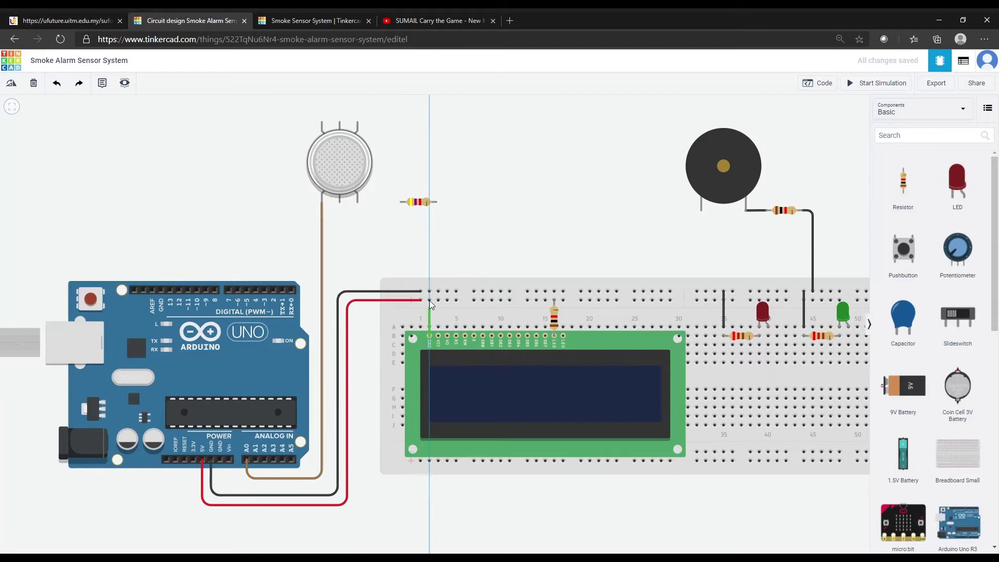
click(429, 292)
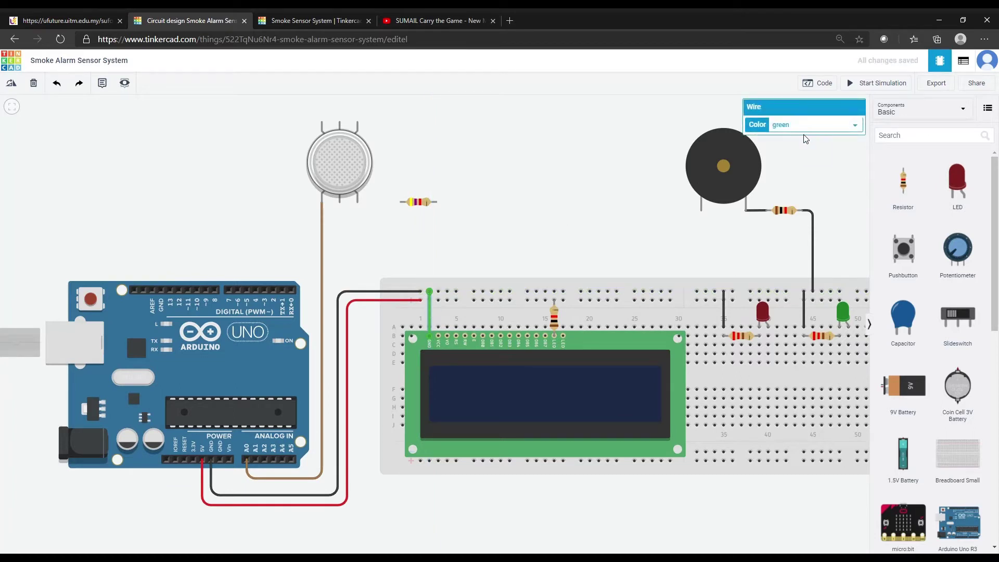
key(0)
Step: Wire LCD VCC to the power rail in red and V0 to the top rail in black
scroll(452, 345, up, 1)
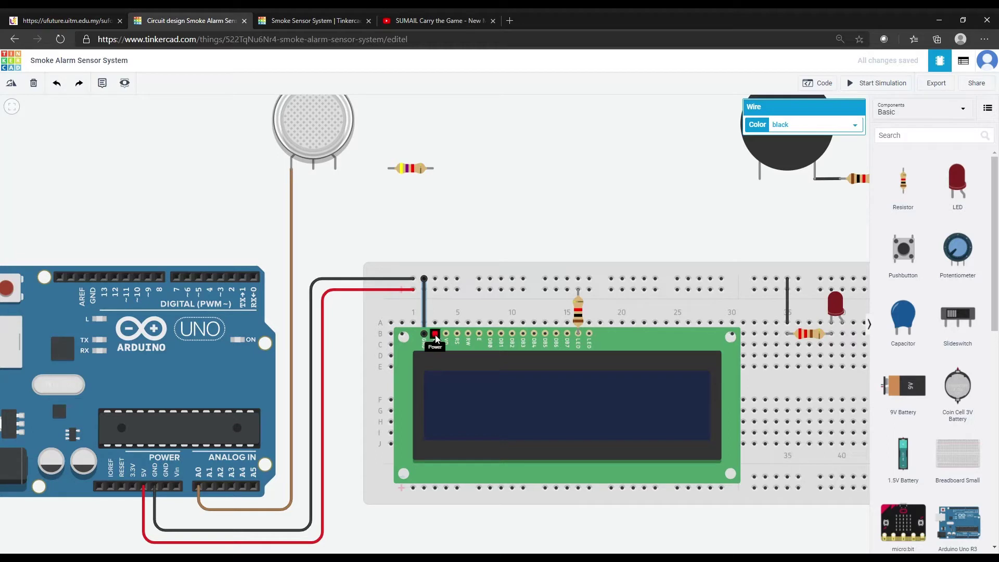
click(435, 338)
click(435, 289)
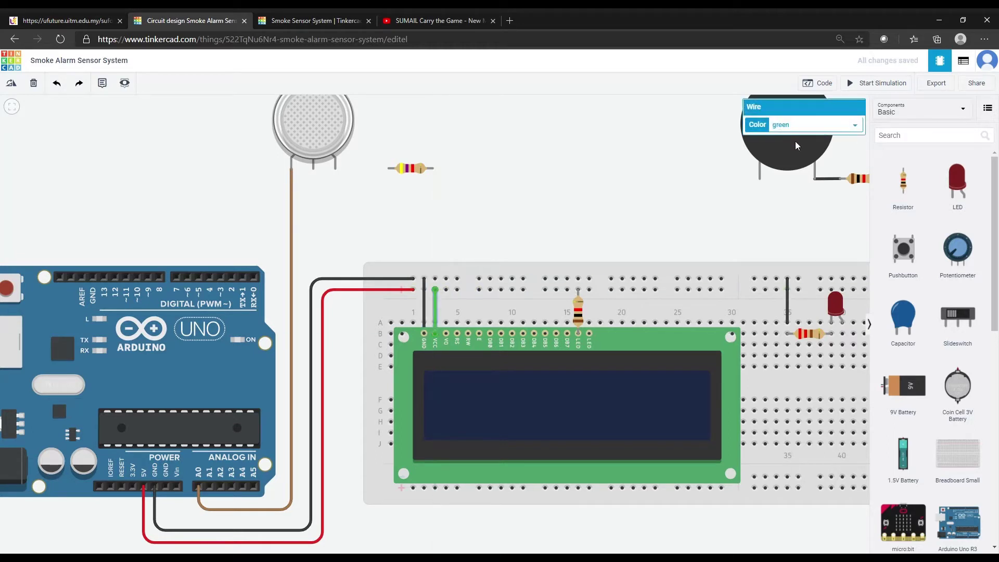
key(2)
click(446, 337)
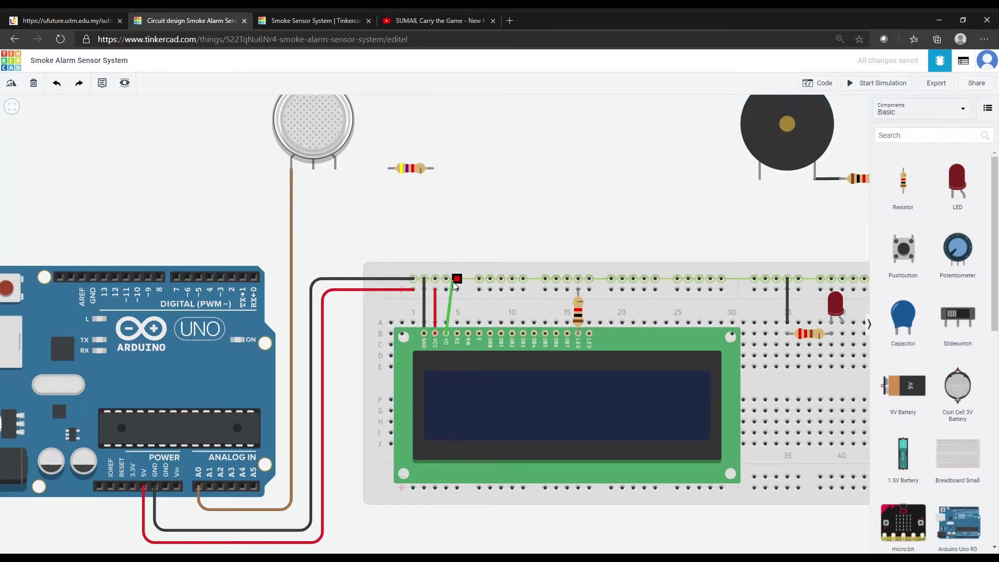
click(446, 279)
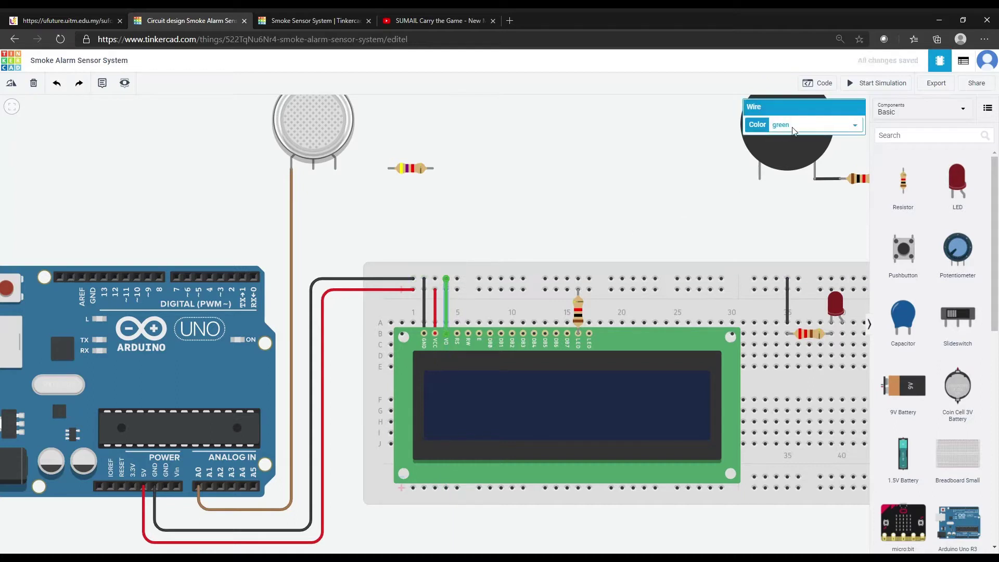
key(0)
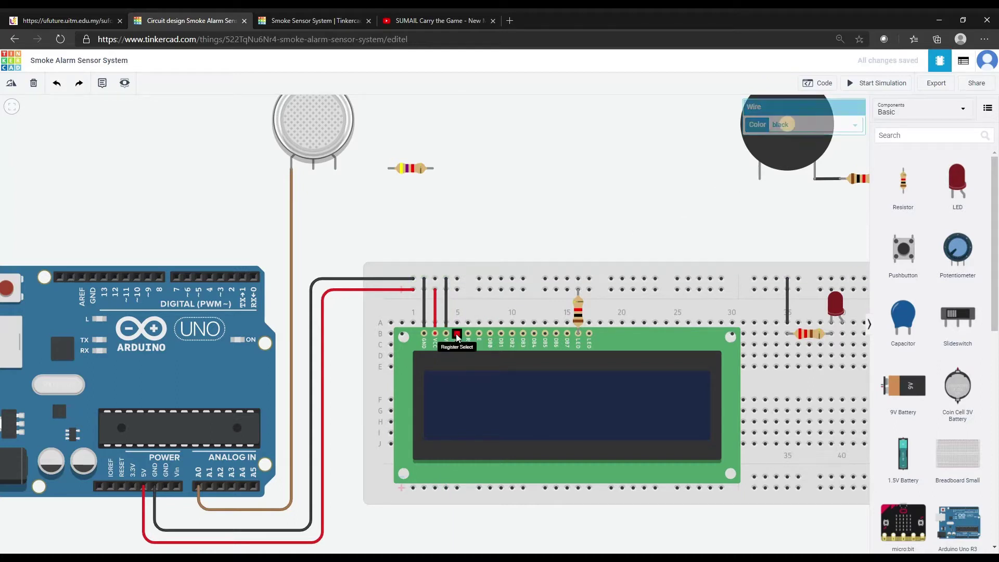
Step: Run a yellow RS wire to Arduino pin 1 and a black RW wire to the top rail
click(457, 334)
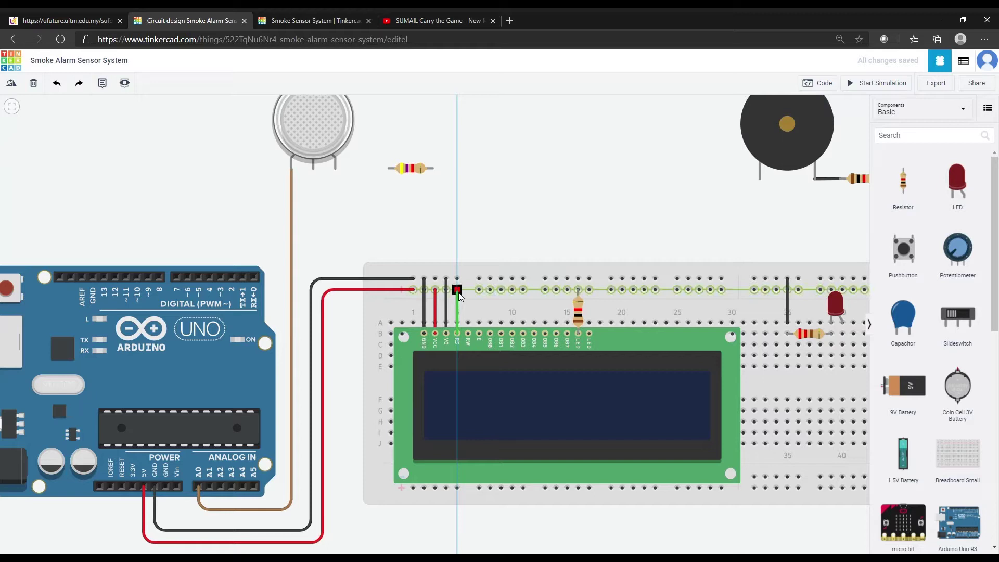
click(457, 243)
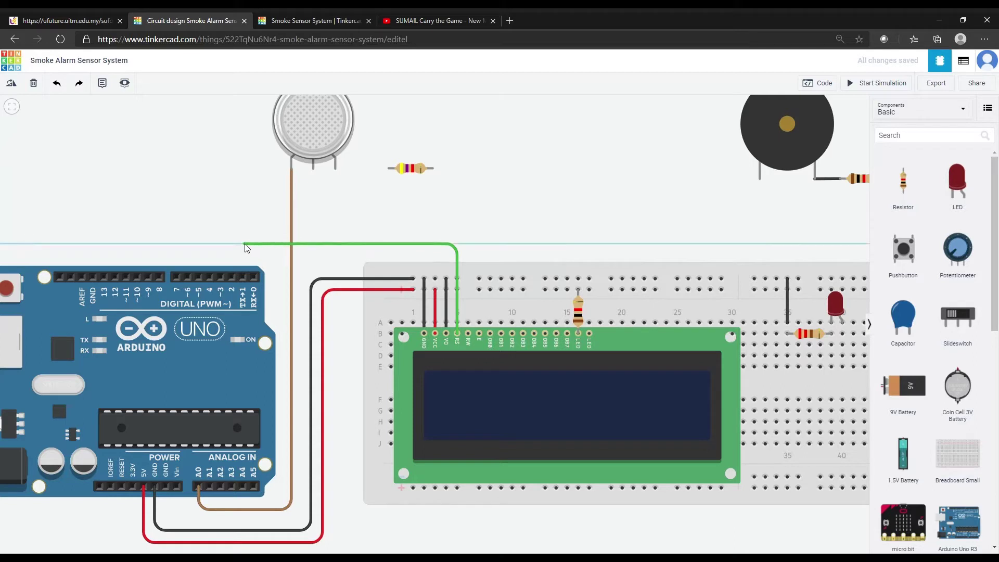
click(240, 242)
click(242, 276)
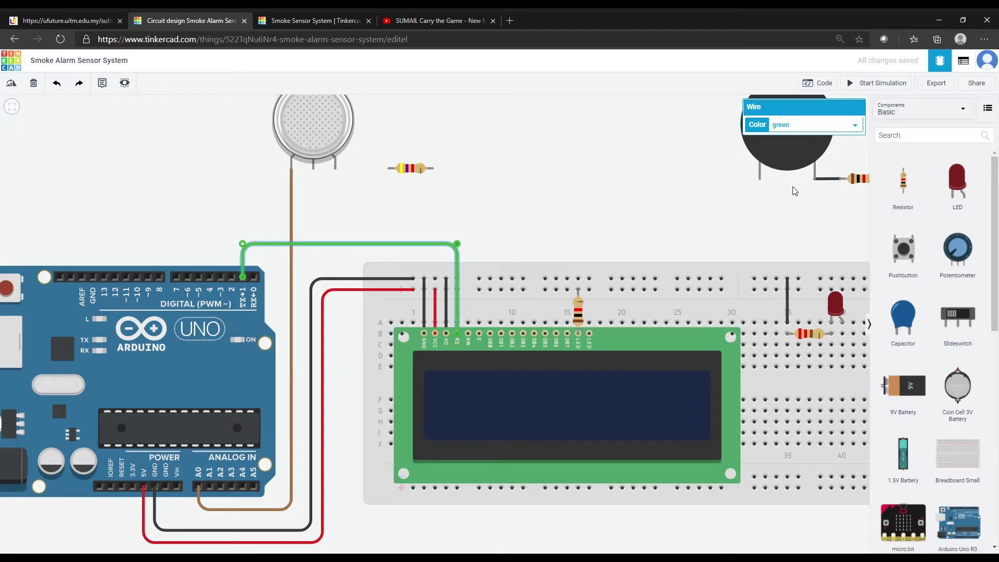
key(4)
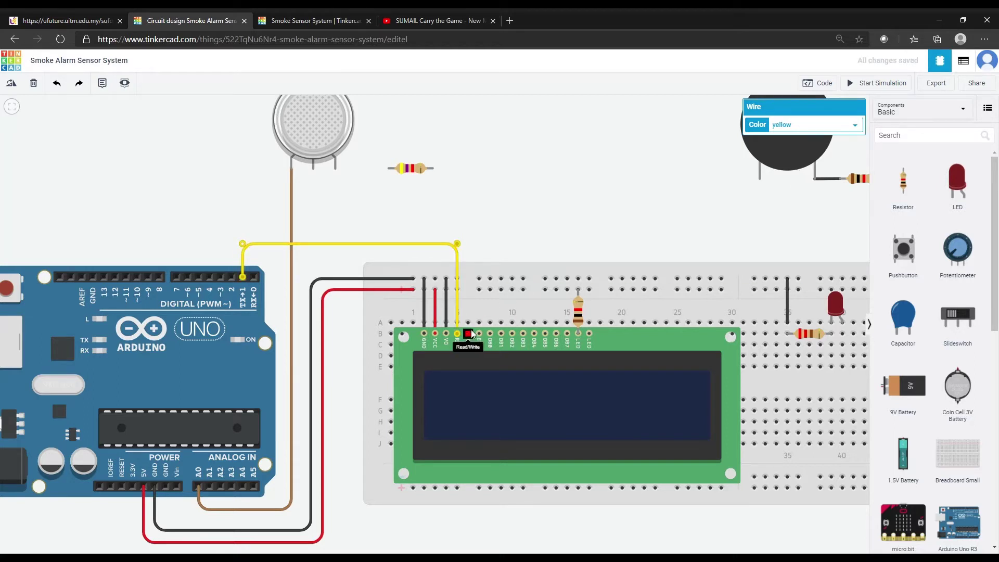
click(469, 334)
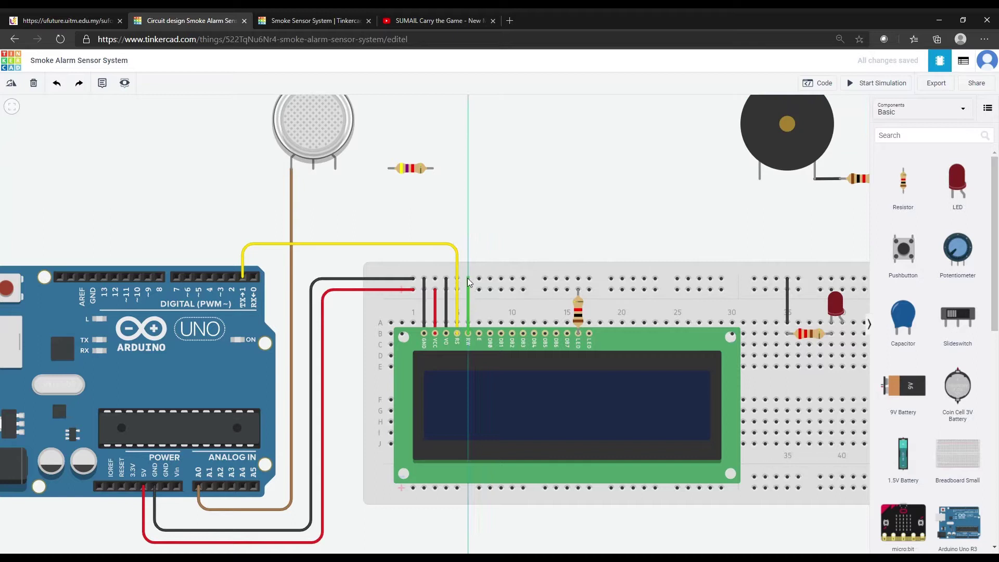
click(468, 280)
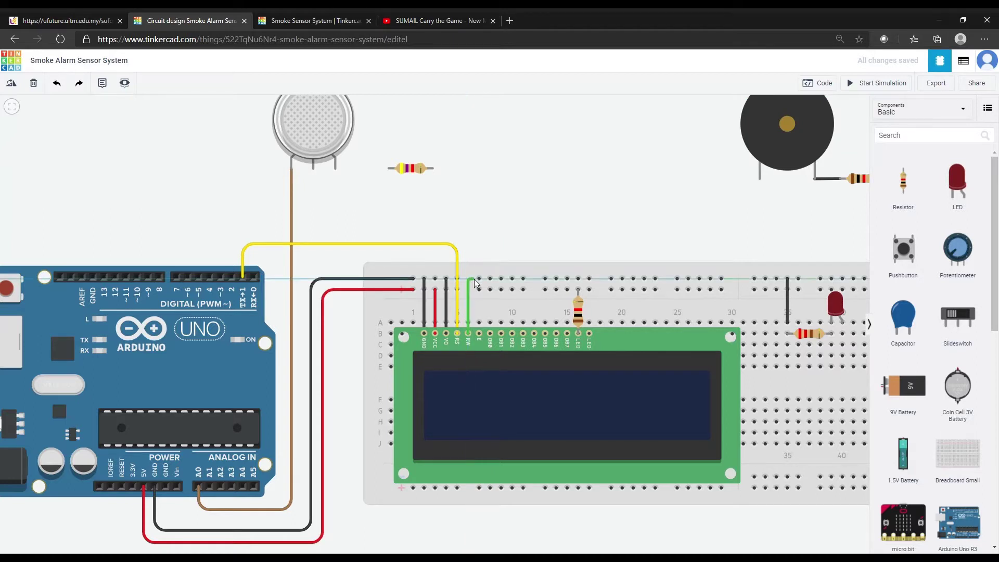
click(478, 279)
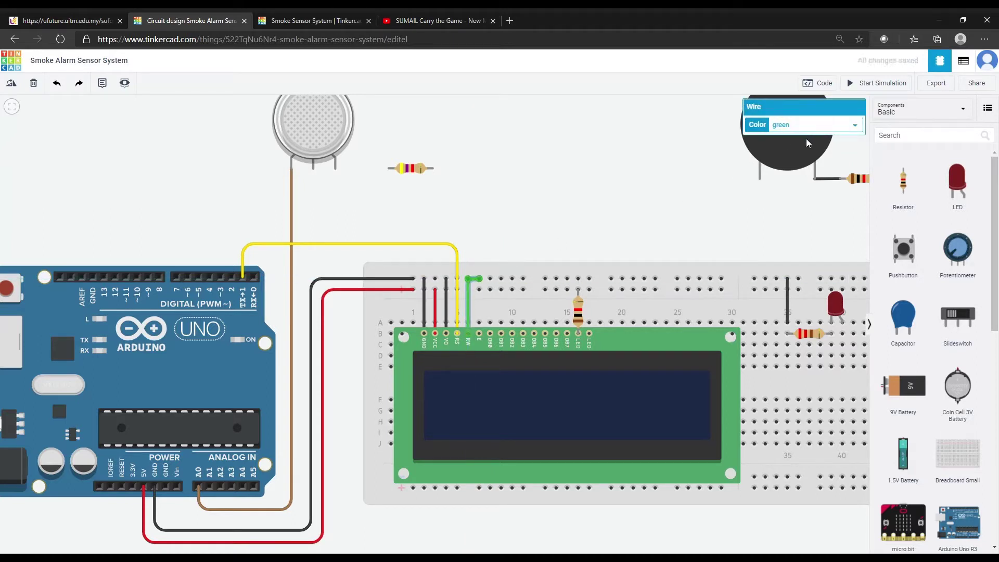
key(0)
Step: Connect the LCD E pin to Arduino pin 2 with a yellow wire
click(478, 334)
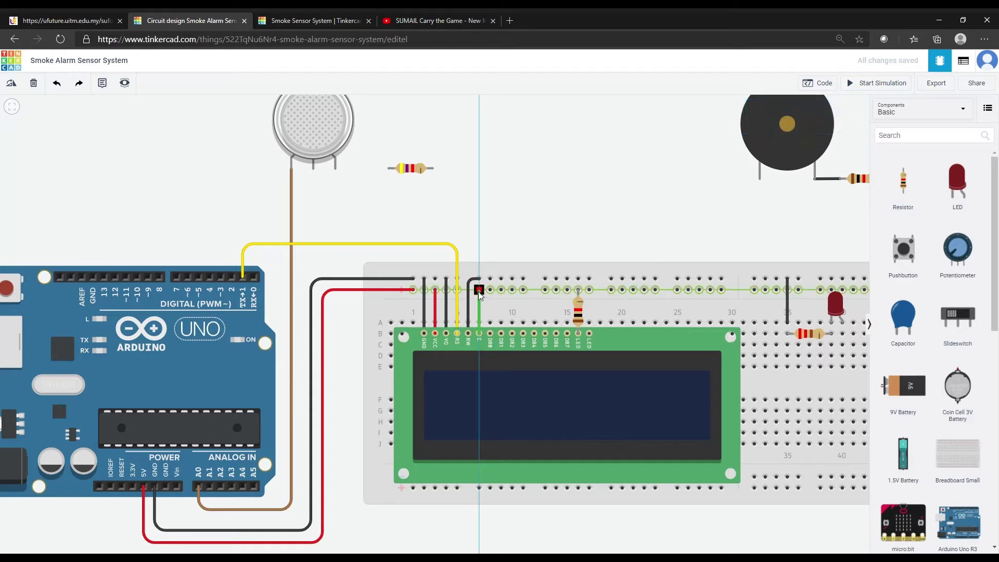
click(483, 301)
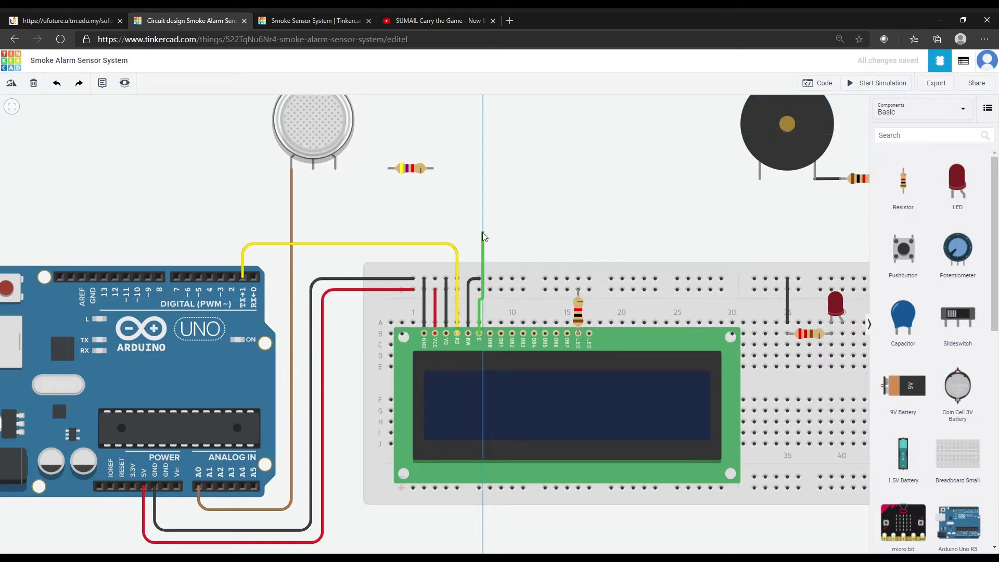
click(483, 232)
click(231, 232)
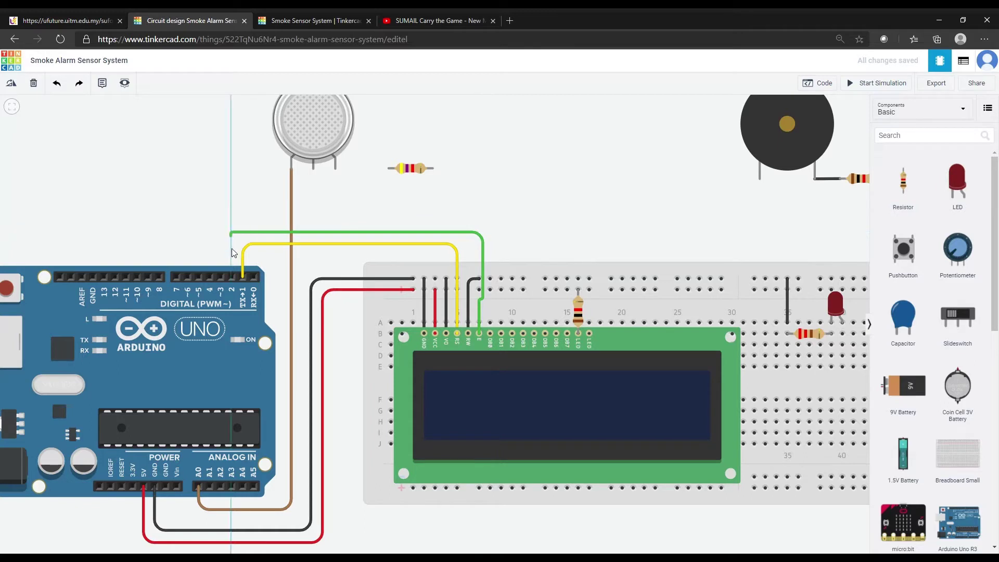
click(231, 276)
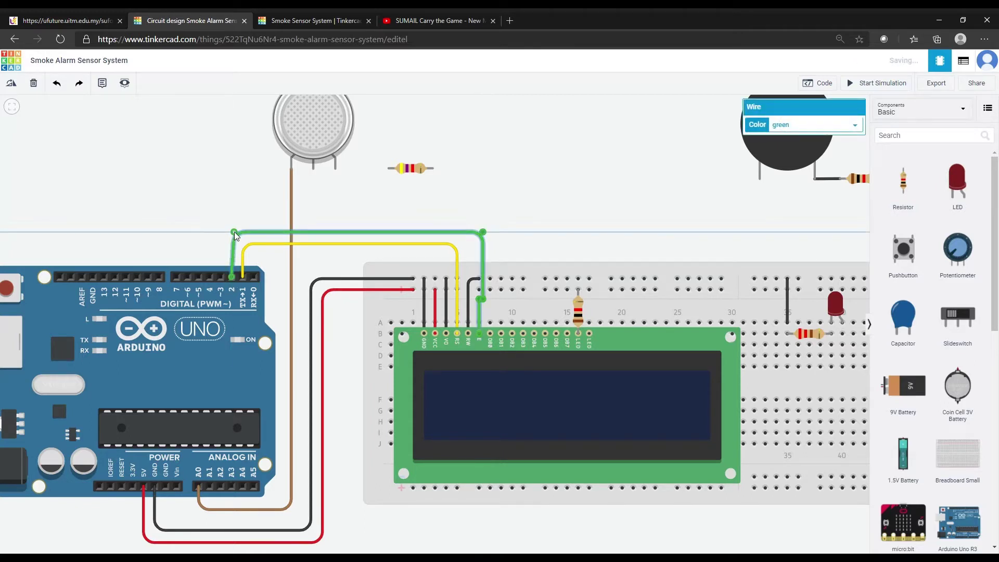
click(791, 125)
click(800, 172)
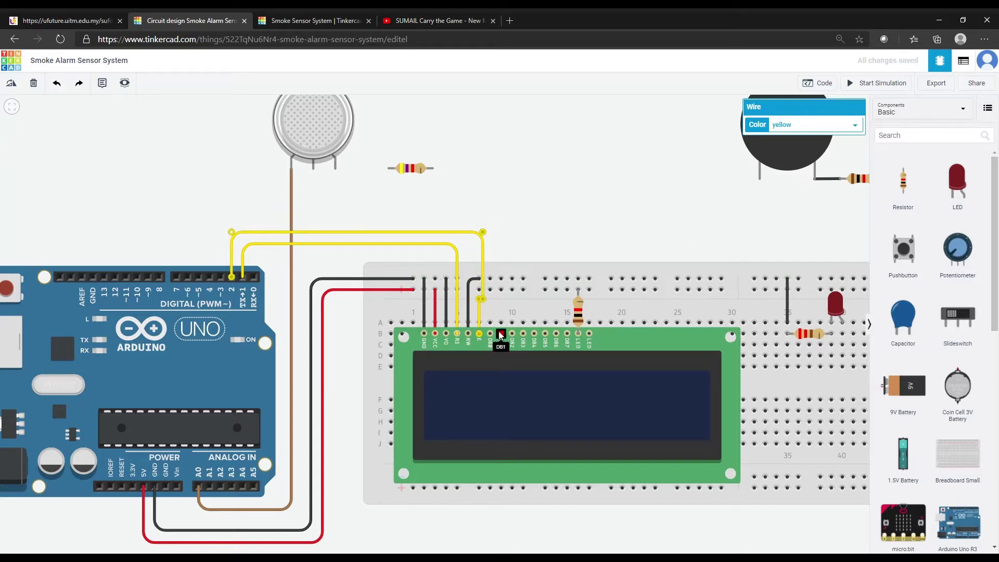
Step: Wire LCD DB4 and DB5 to Arduino pins 3 and 4
click(534, 334)
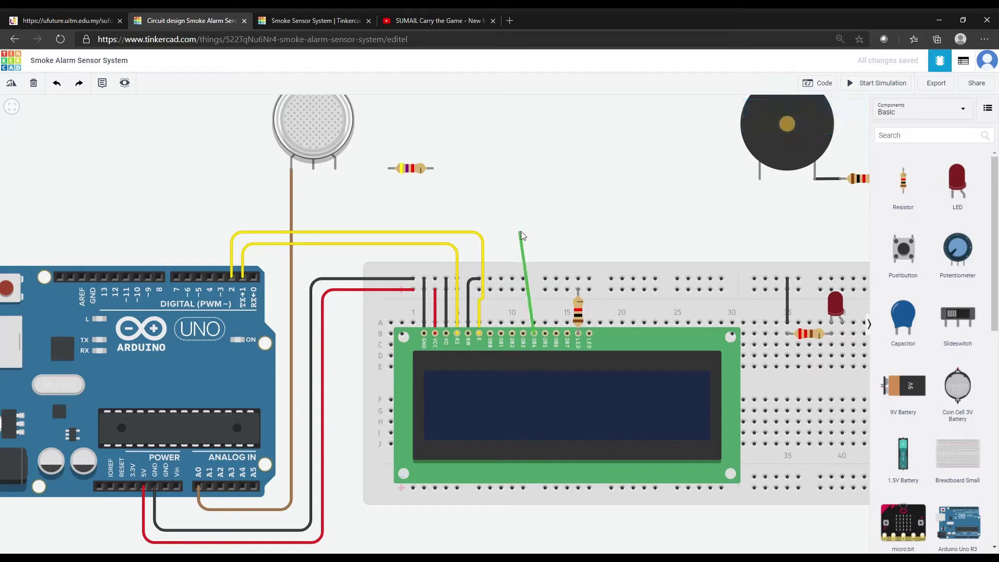
click(533, 221)
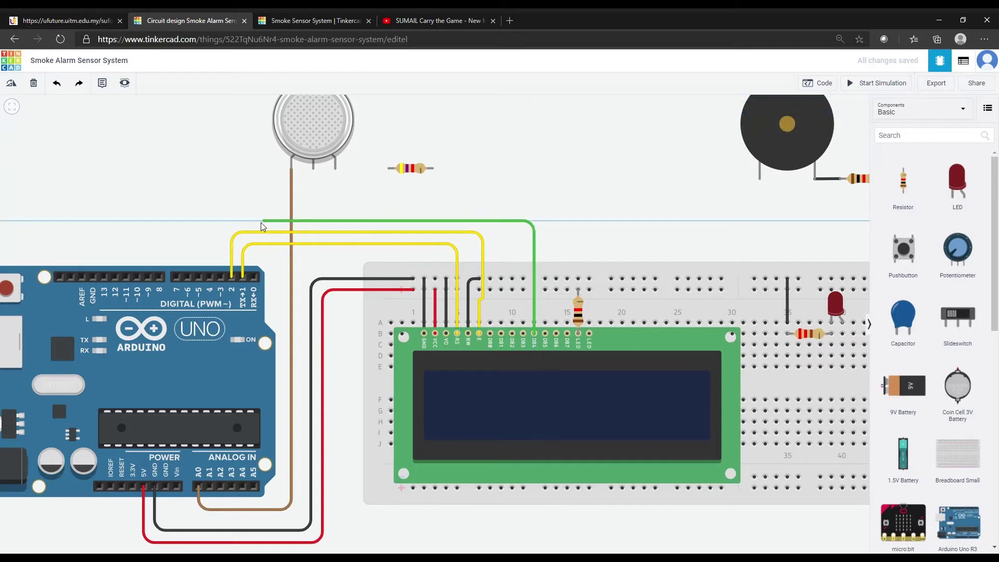
click(220, 221)
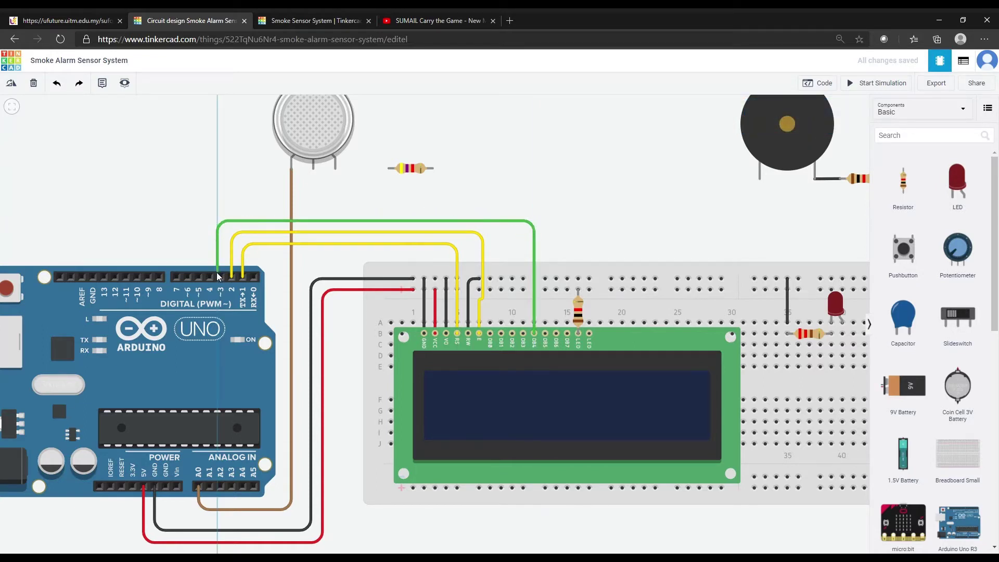
click(220, 277)
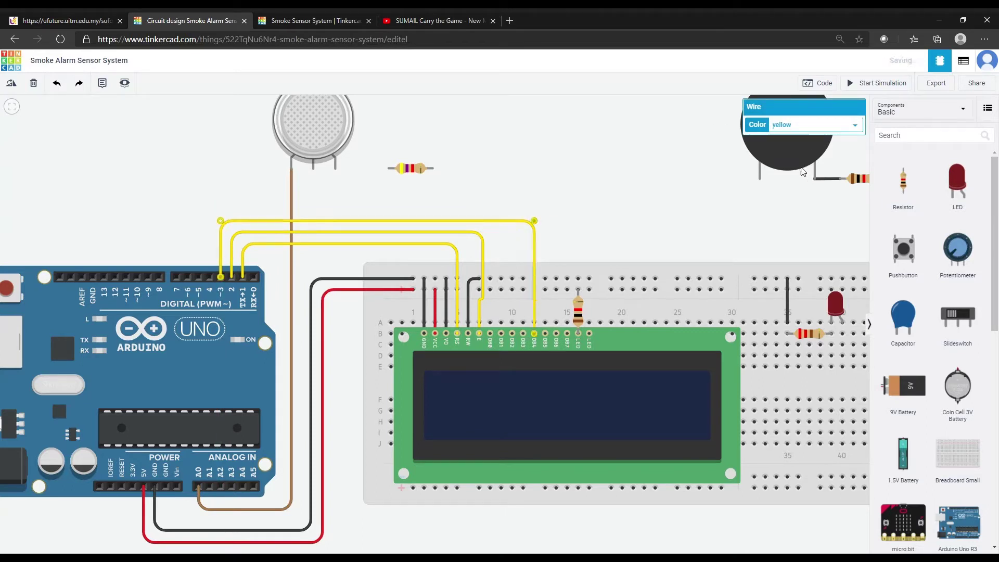
click(544, 333)
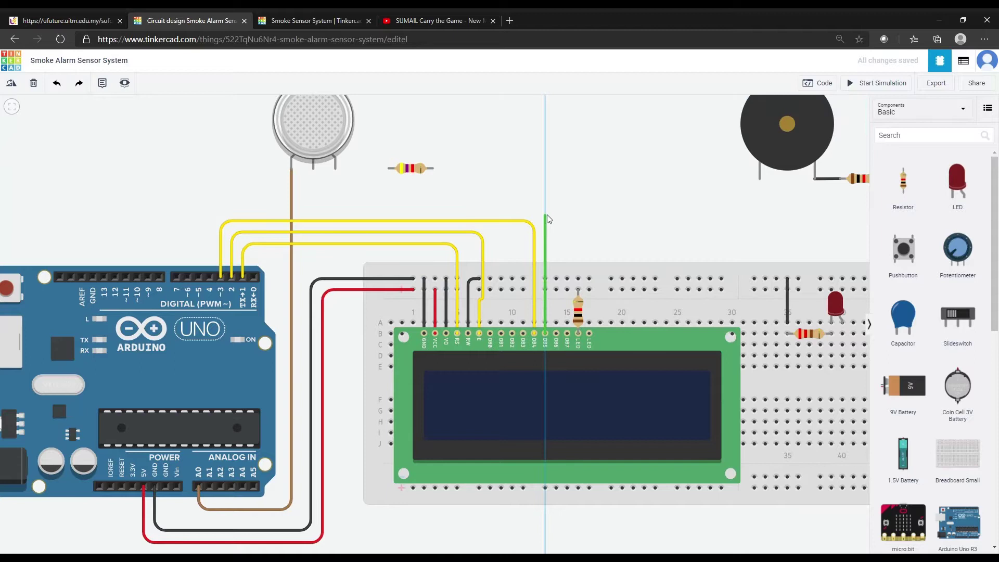
click(546, 214)
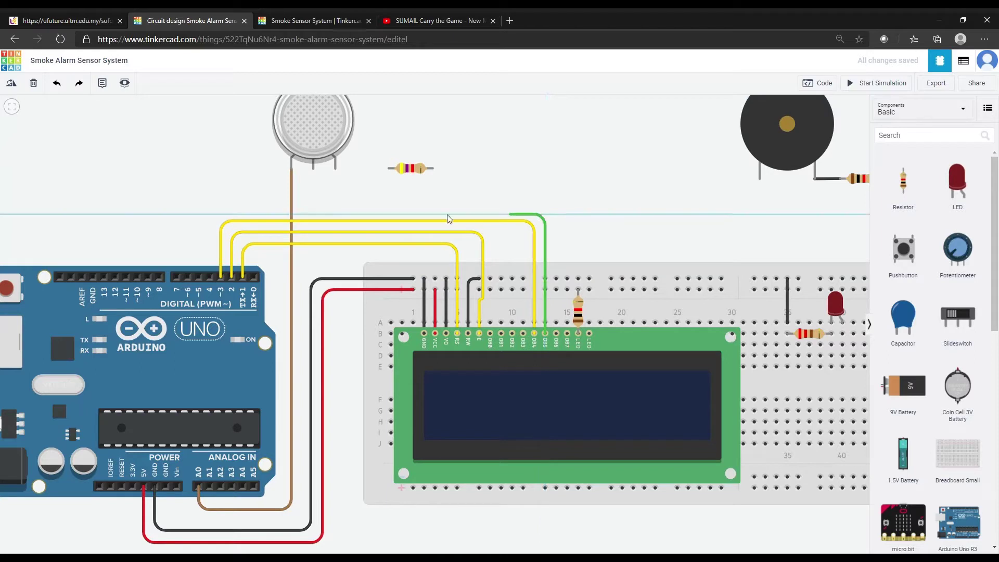
click(208, 213)
click(209, 276)
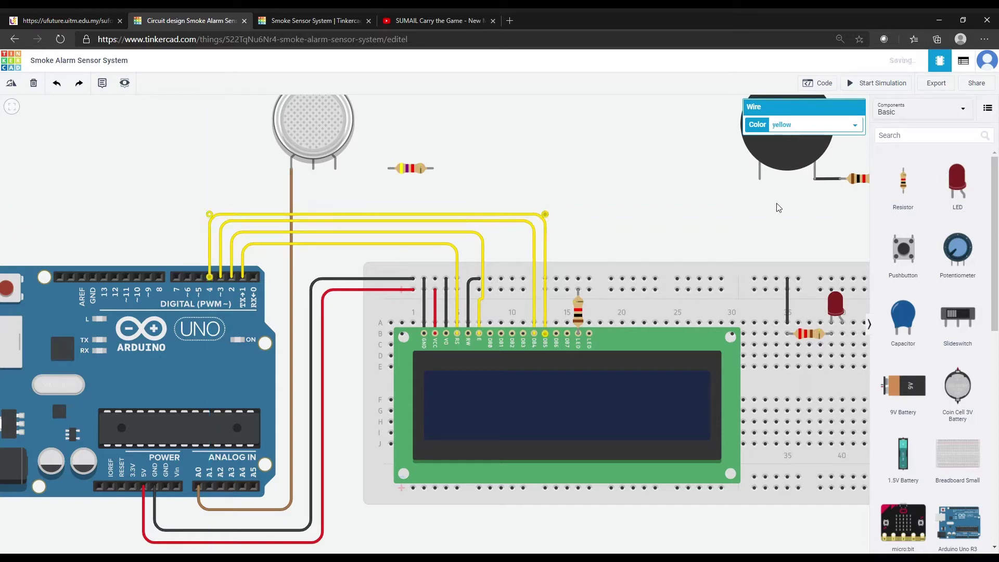
Step: Wire LCD DB6 to pin 5 and DB7 to pin 6, straightening the wires and colouring them yellow
click(555, 333)
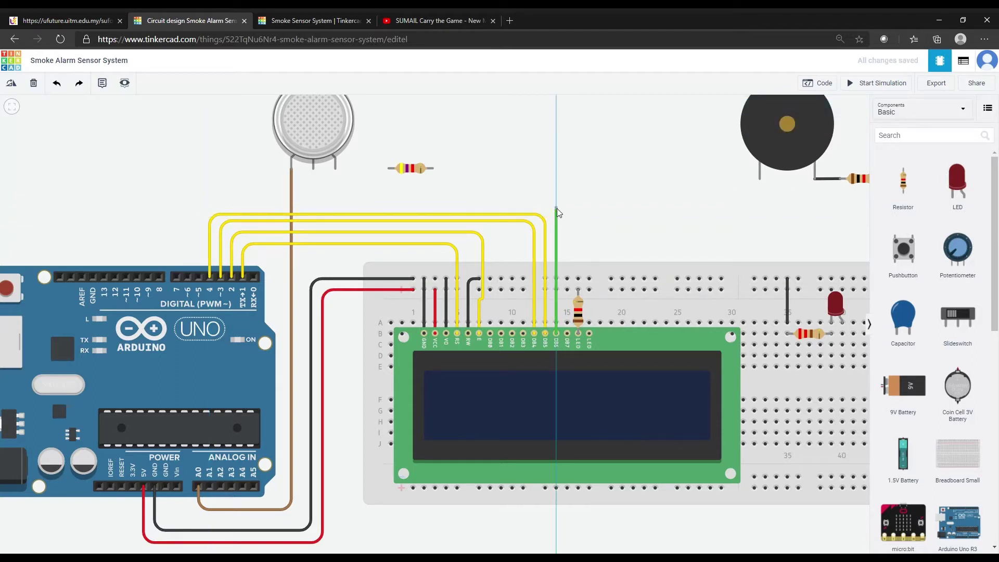
click(556, 202)
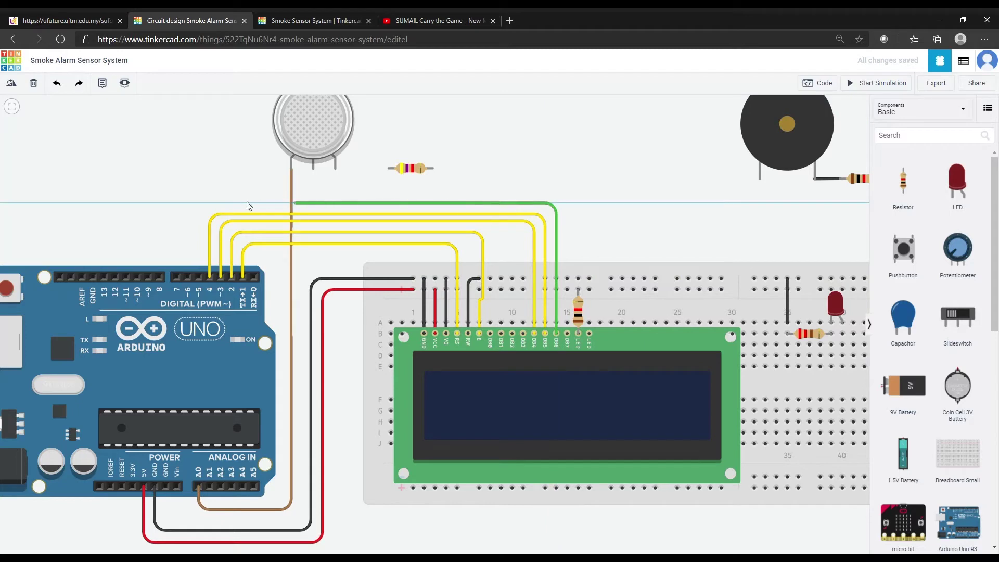
click(195, 203)
click(197, 285)
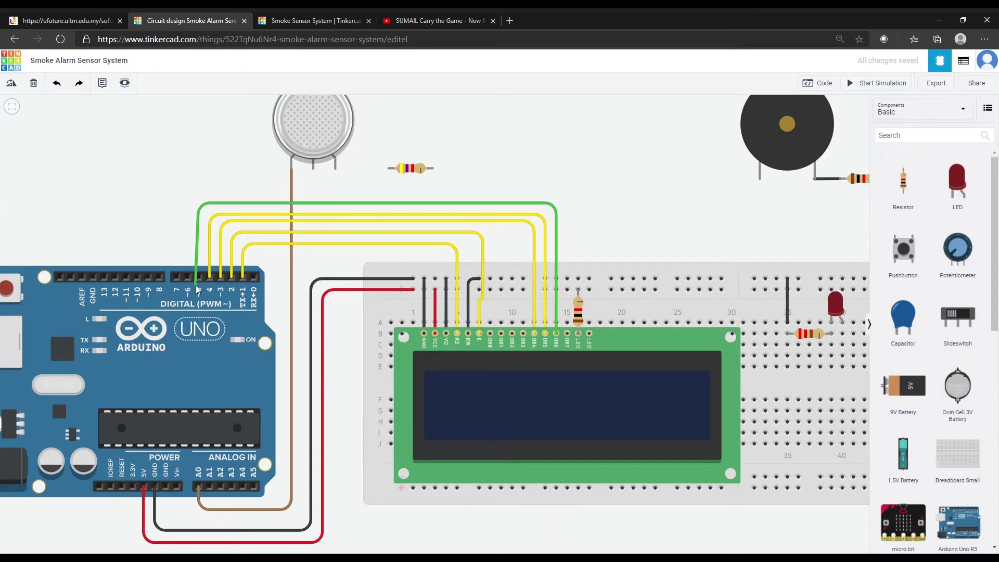
drag(198, 204, 198, 203)
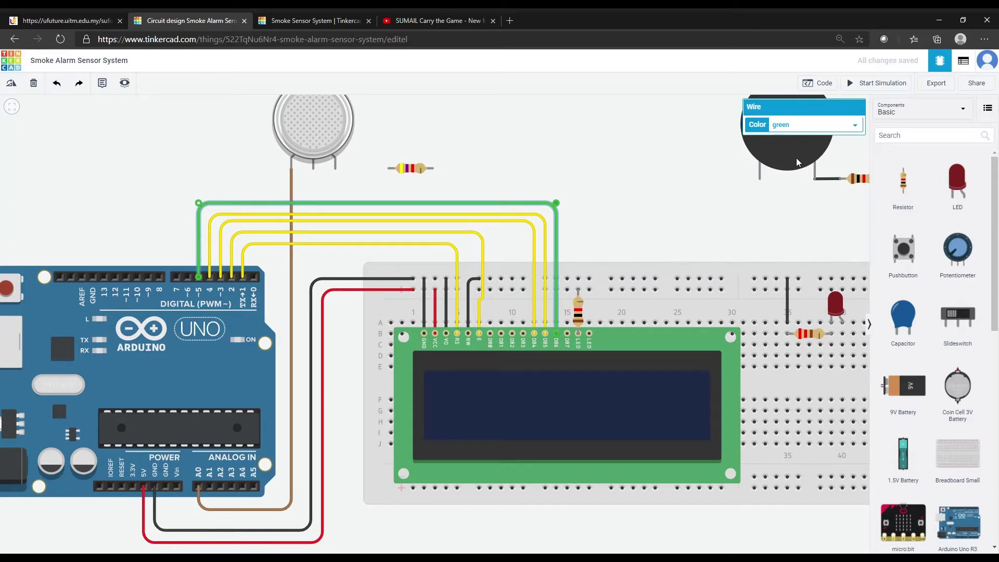
click(567, 333)
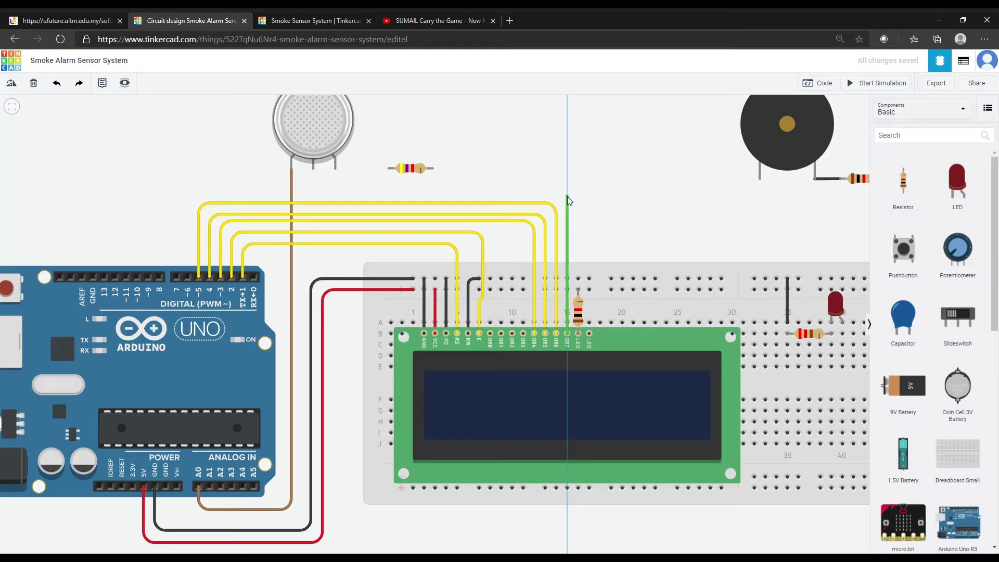
click(567, 197)
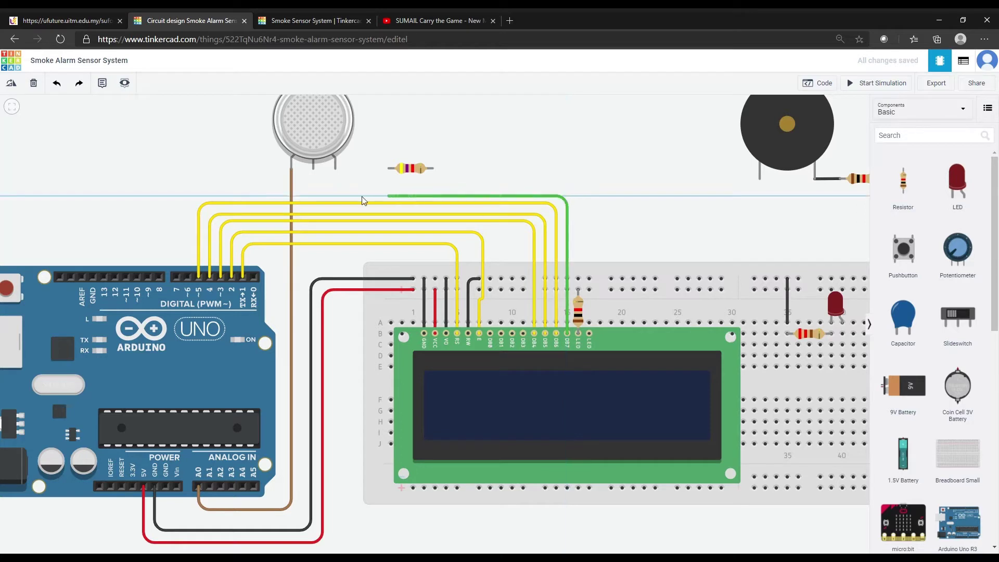
click(190, 197)
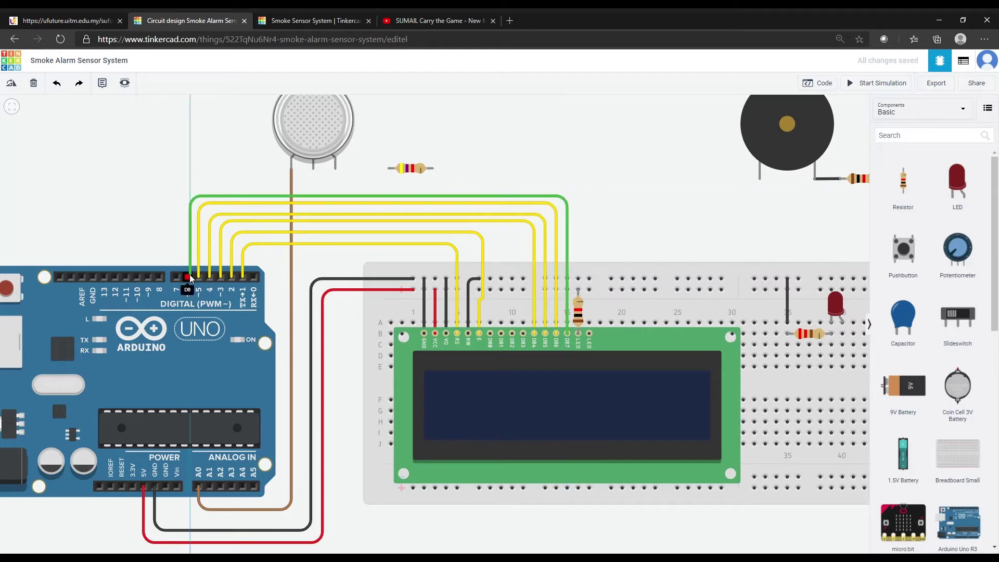
click(188, 276)
drag(190, 197, 188, 196)
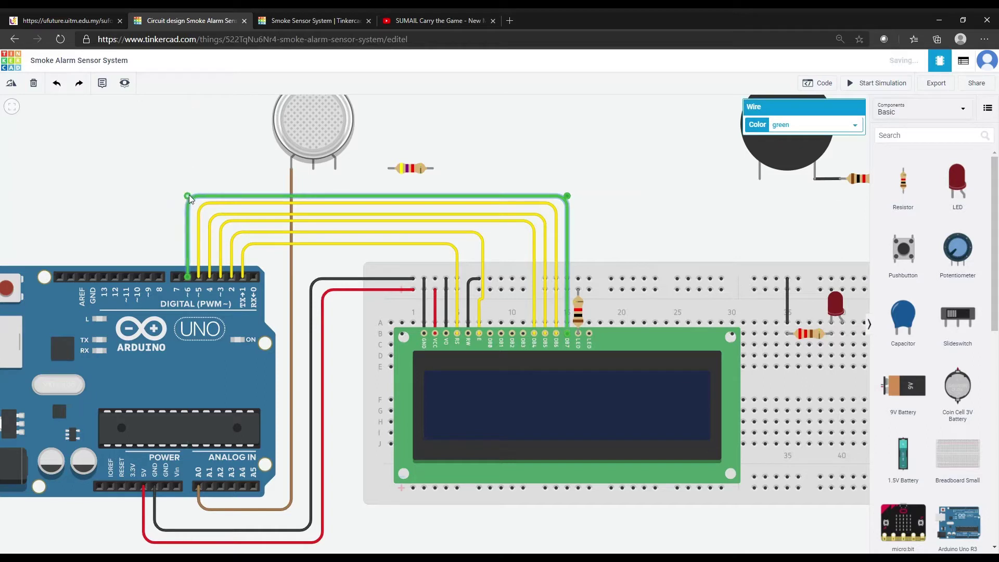
click(795, 127)
click(806, 167)
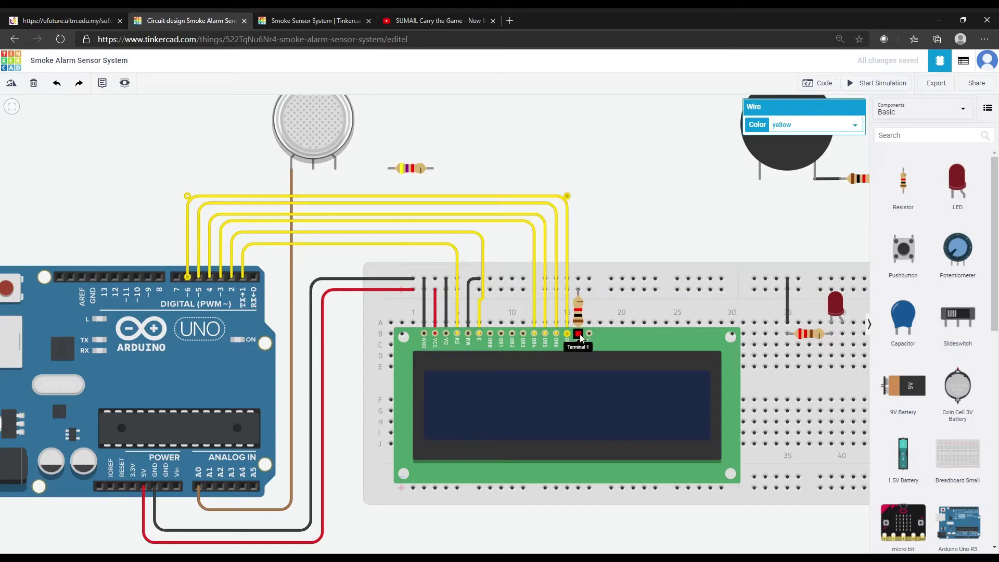
scroll(700, 296, down, 2)
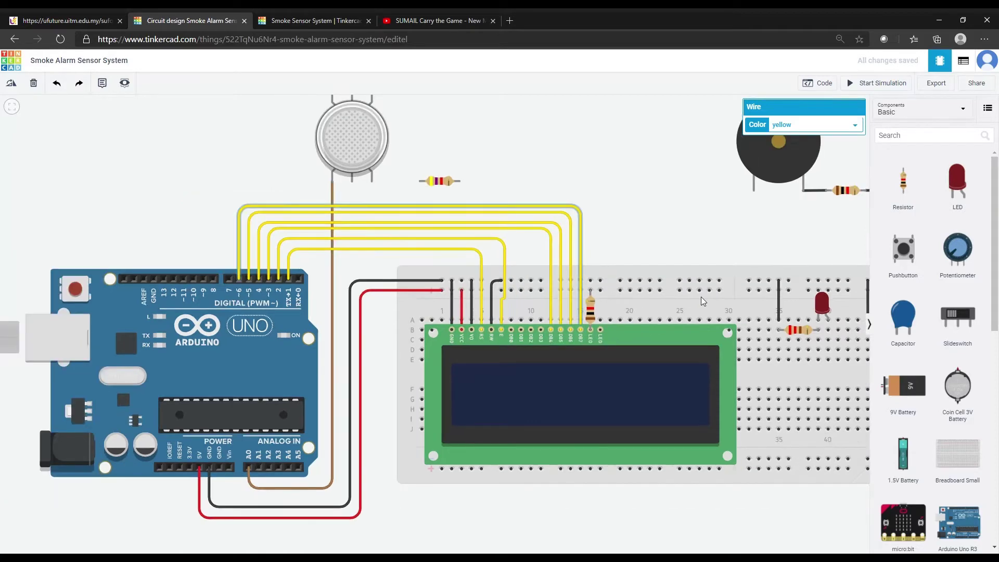
scroll(713, 225, up, 1)
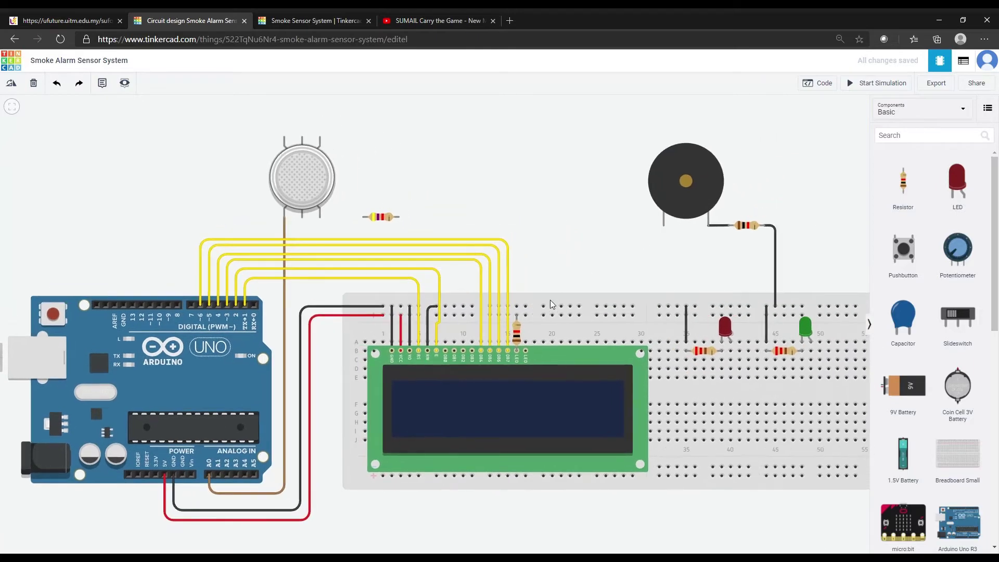
scroll(585, 363, up, 1)
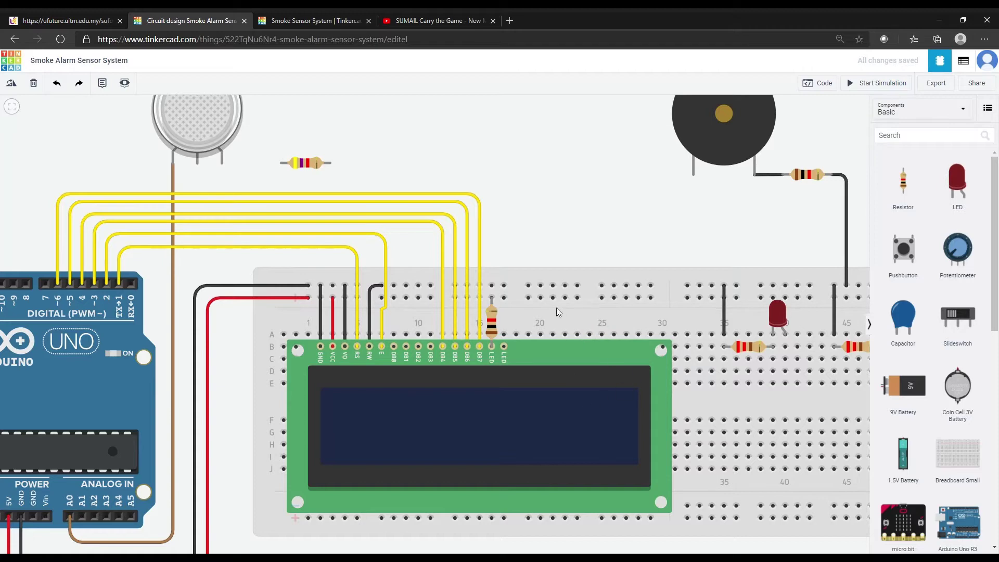
scroll(574, 259, down, 5)
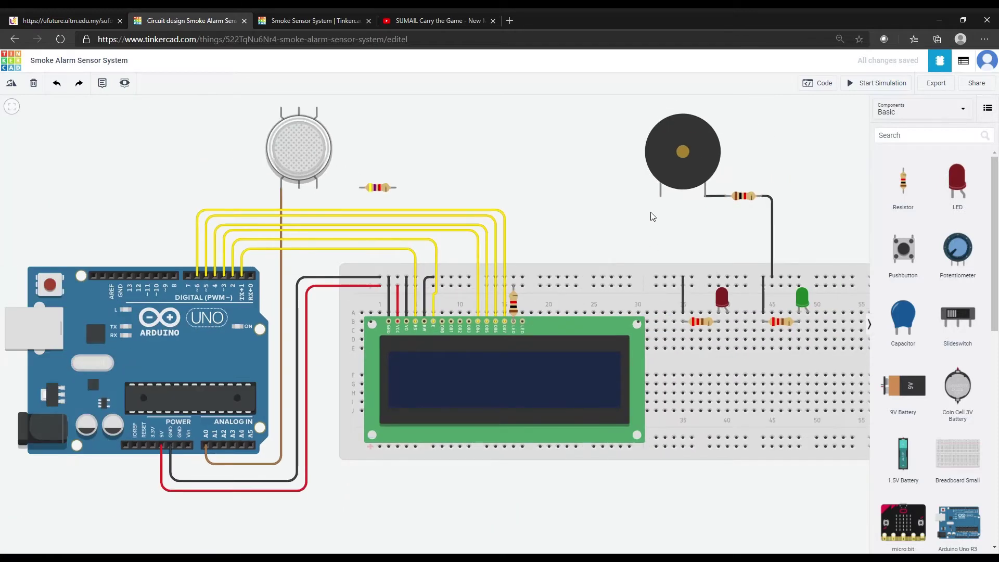
scroll(631, 263, up, 3)
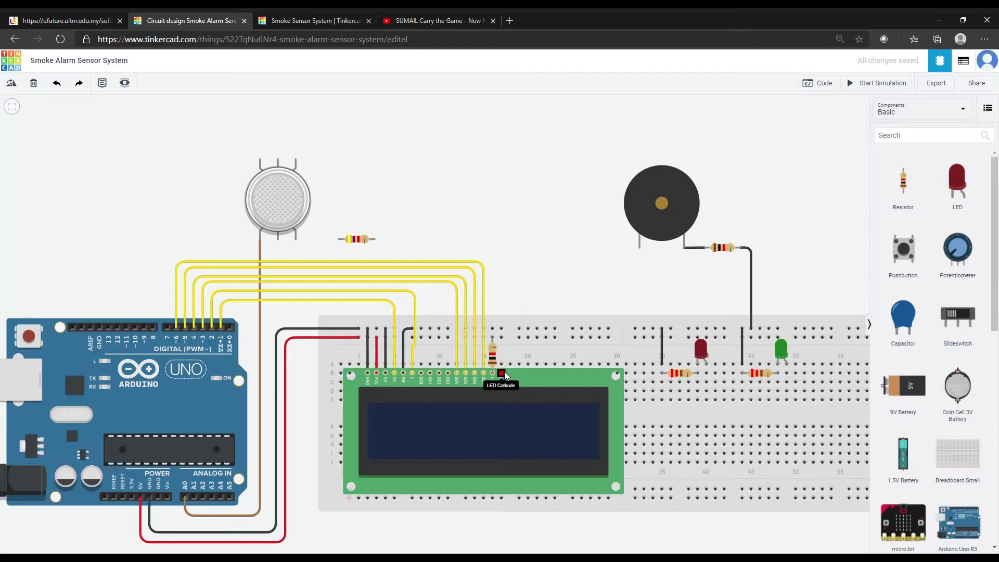
Step: Connect the LCD LED cathode to the top rail with a black wire
click(502, 373)
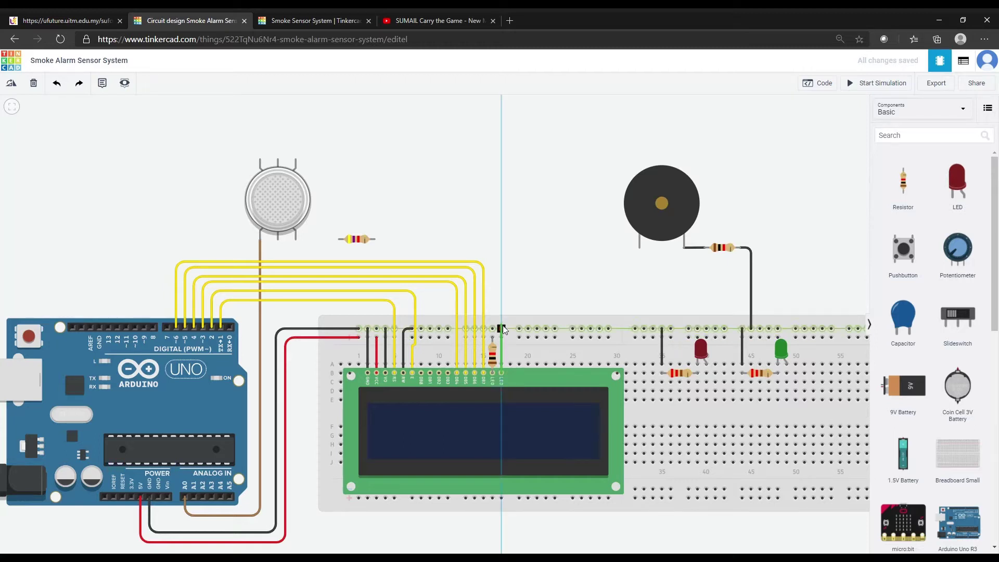
click(501, 329)
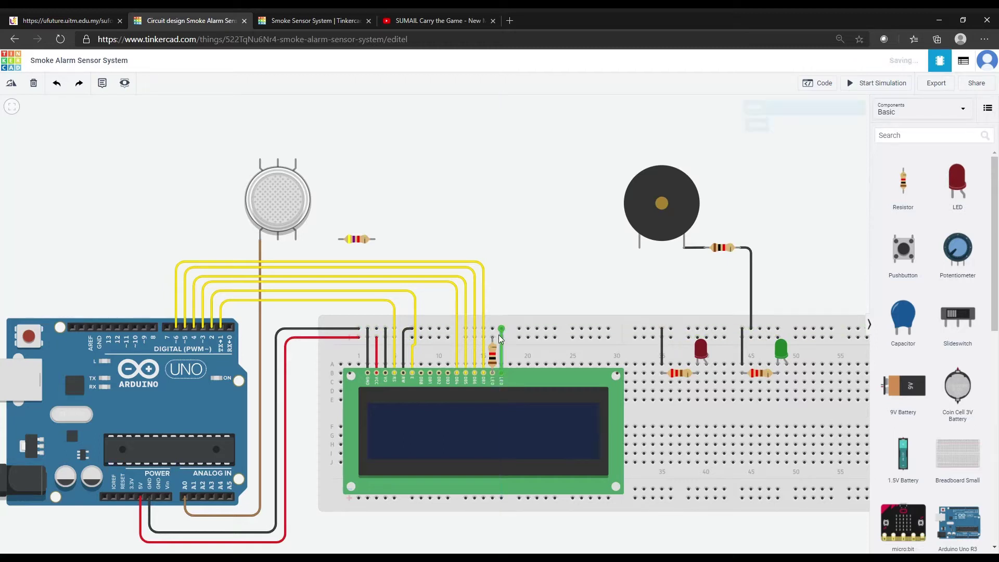
click(805, 138)
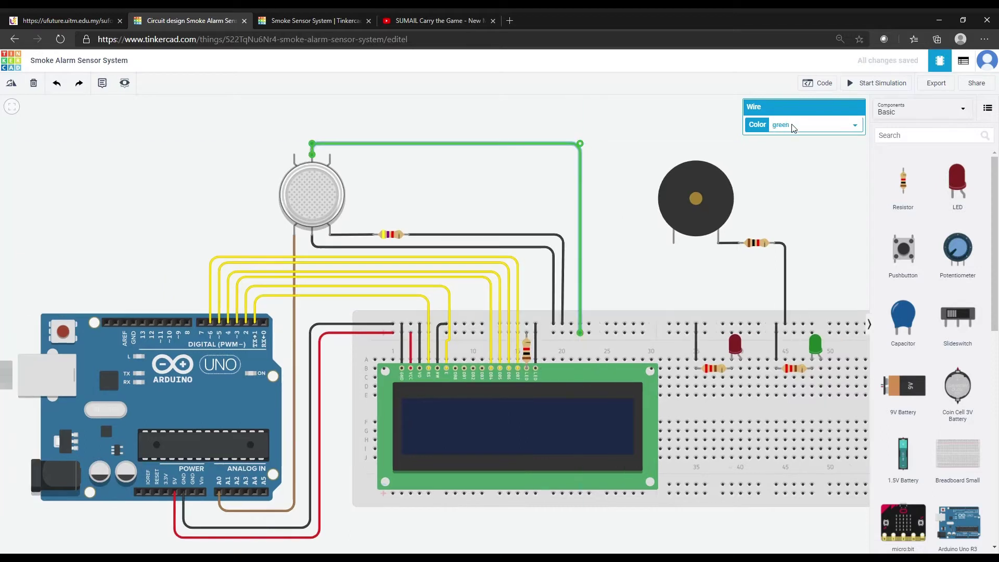
Step: Route the gas sensor's pin wires over the top onto the breadboard
click(329, 155)
click(570, 154)
click(571, 332)
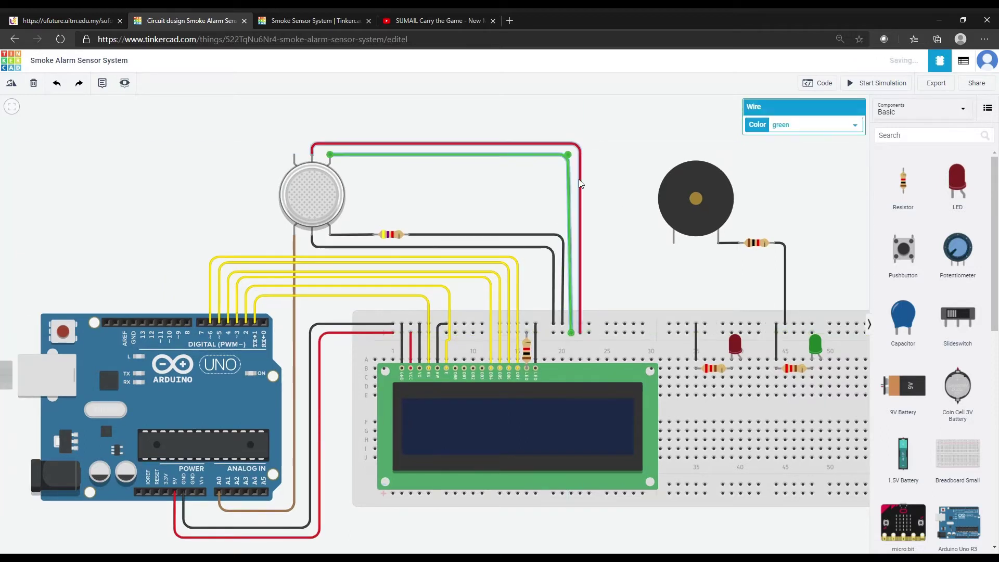
click(294, 155)
click(294, 135)
click(590, 136)
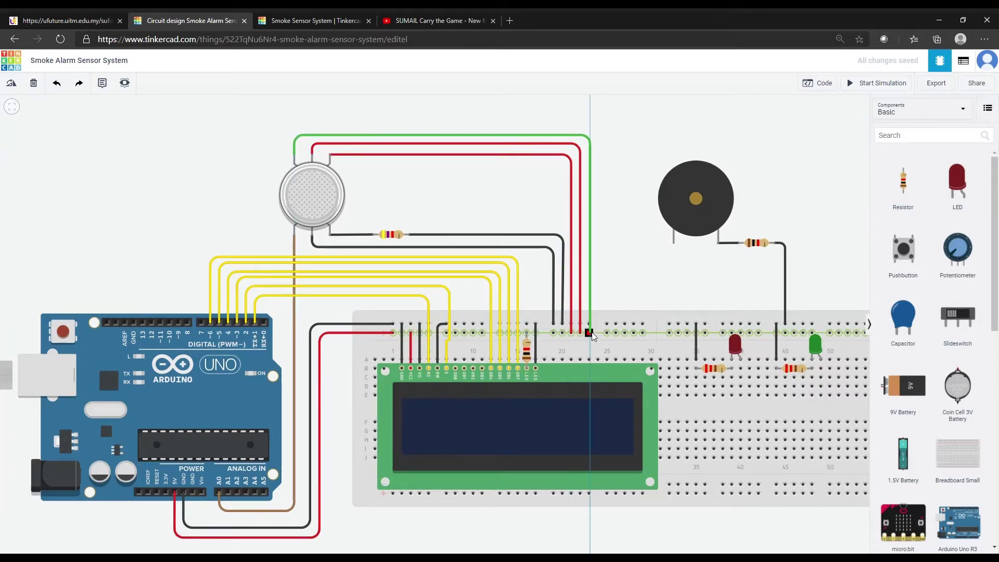
click(588, 332)
Step: Wire the buzzer's positive terminal to Arduino pin 7 with a blue wire
scroll(687, 259, down, 2)
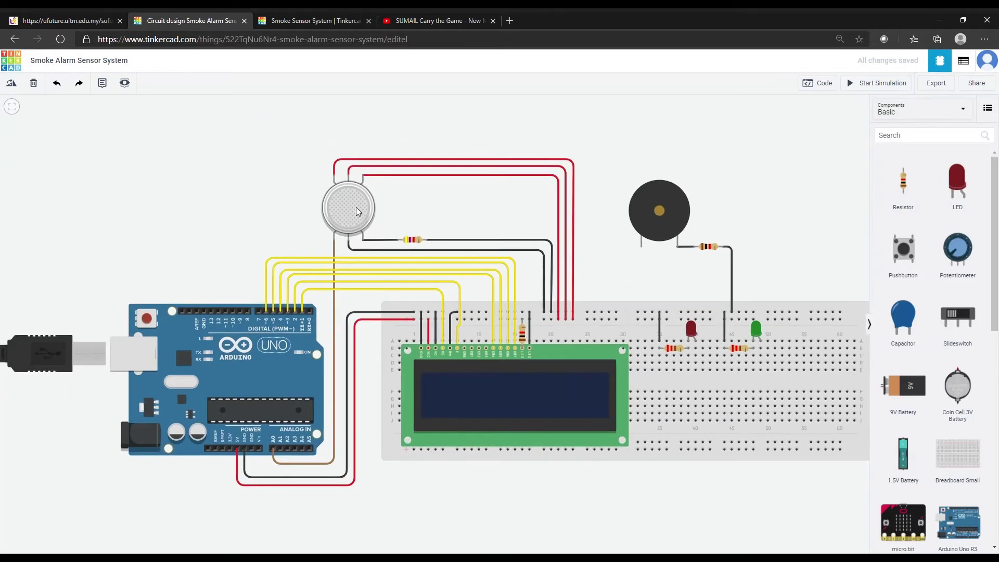
click(356, 207)
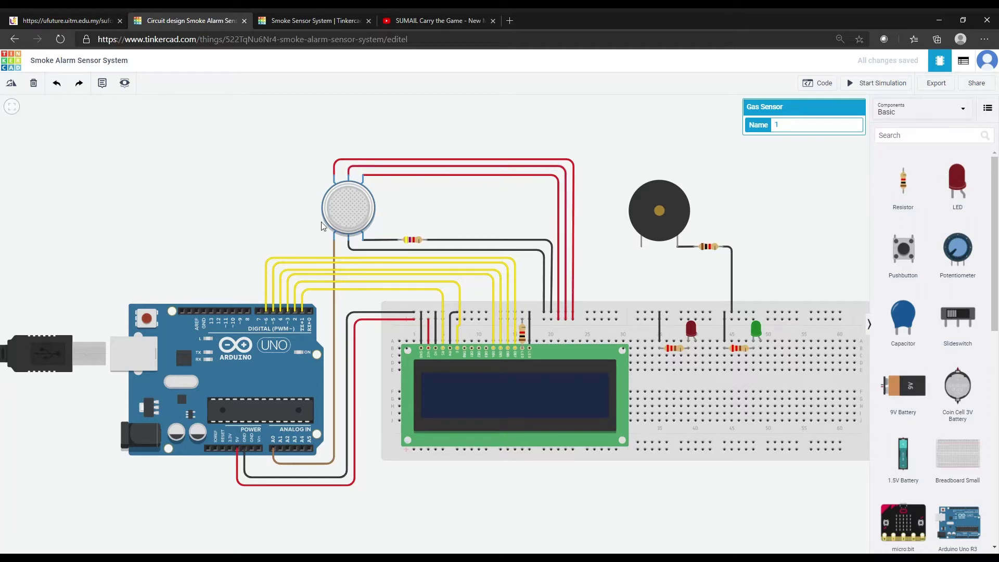
click(641, 245)
click(585, 245)
click(583, 146)
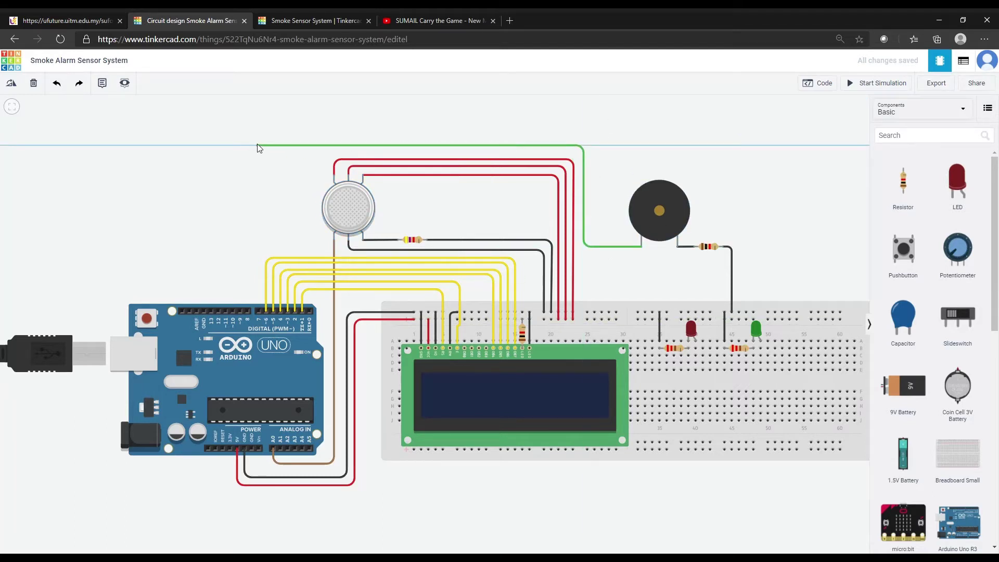
click(259, 145)
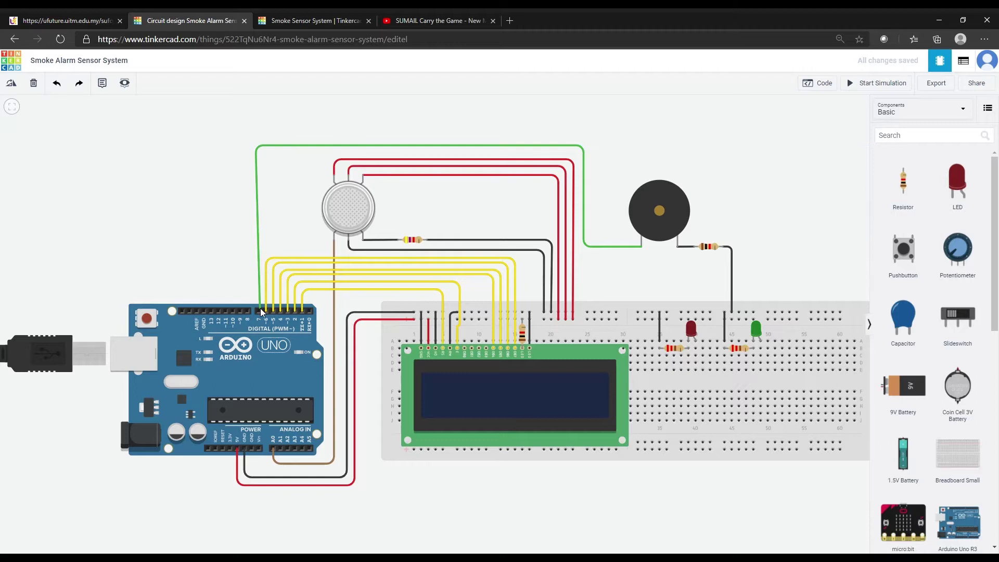
click(259, 311)
click(803, 193)
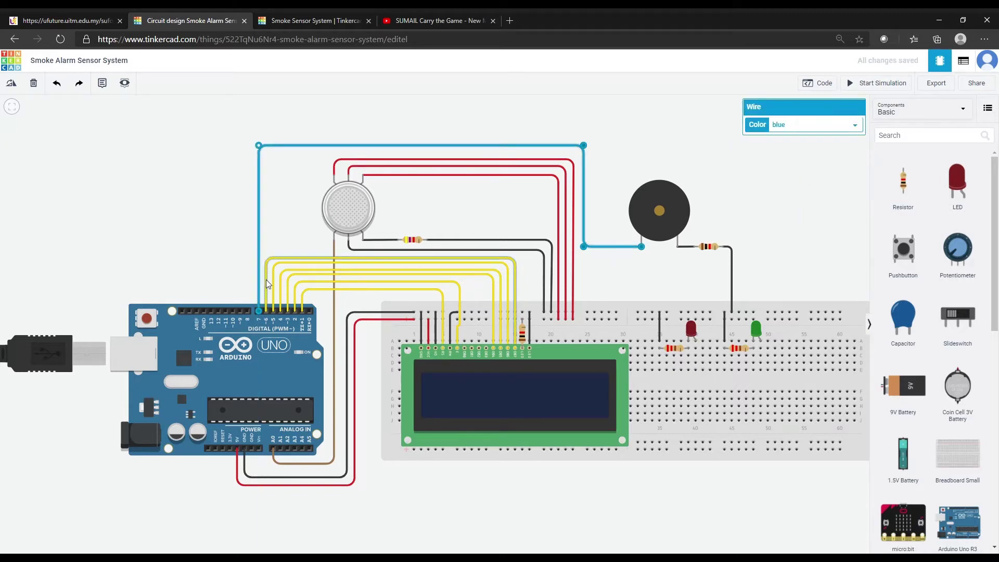
Step: Wire the red LED to Arduino pin 8 in pink and show the sketch's code
scroll(546, 349, up, 2)
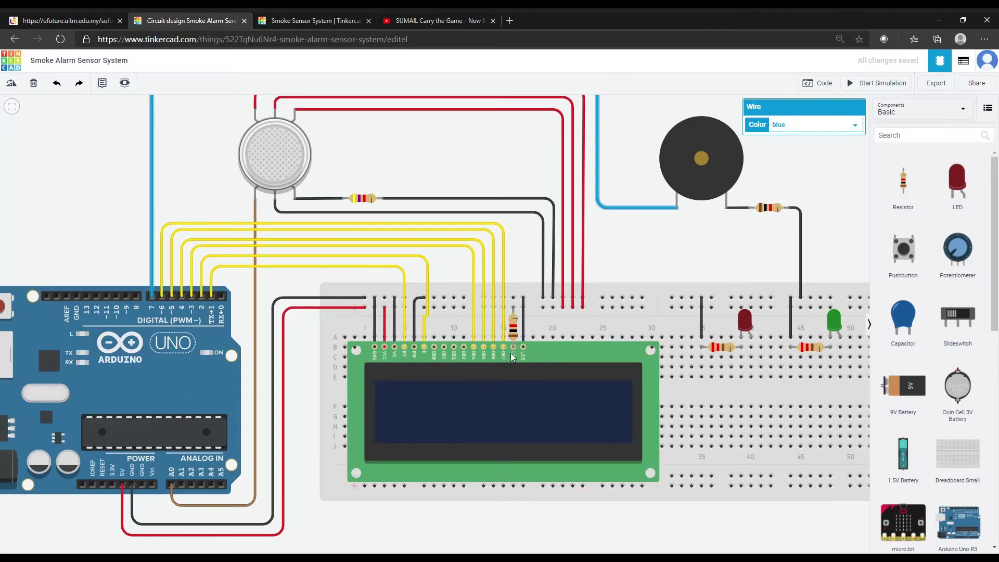
scroll(533, 355, down, 2)
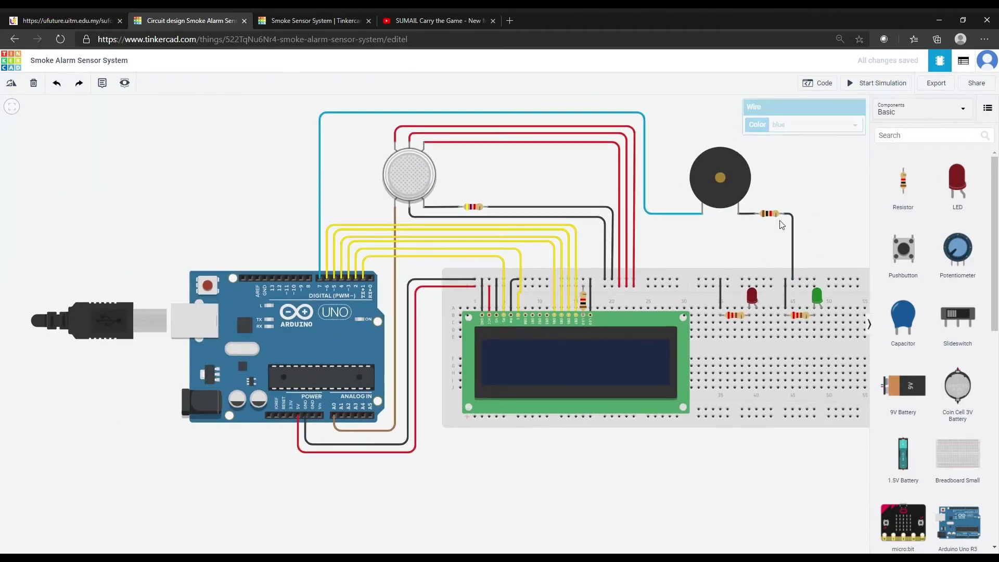
drag(782, 225, 741, 257)
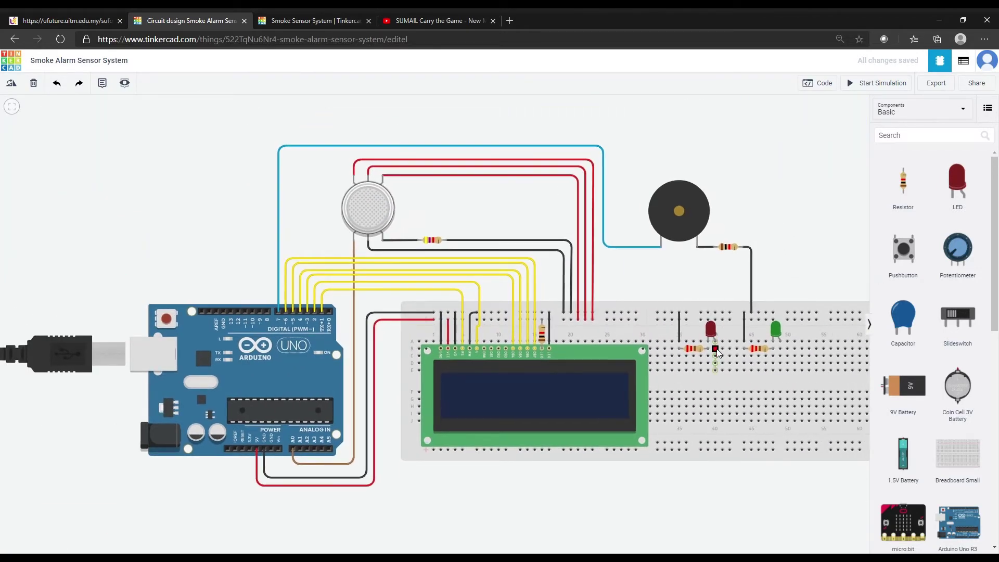
click(718, 347)
click(720, 294)
click(795, 294)
click(795, 127)
click(267, 127)
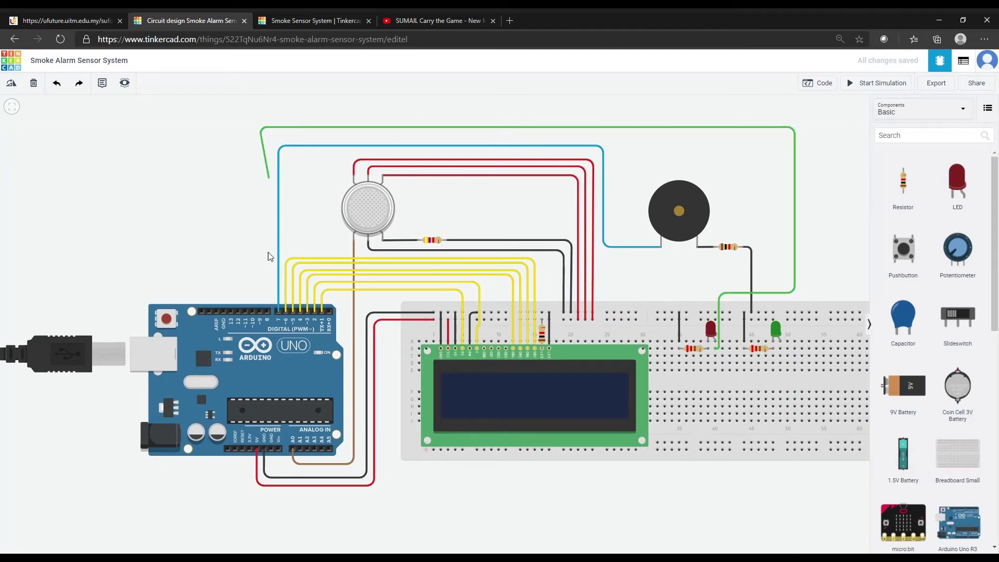
click(267, 311)
click(823, 133)
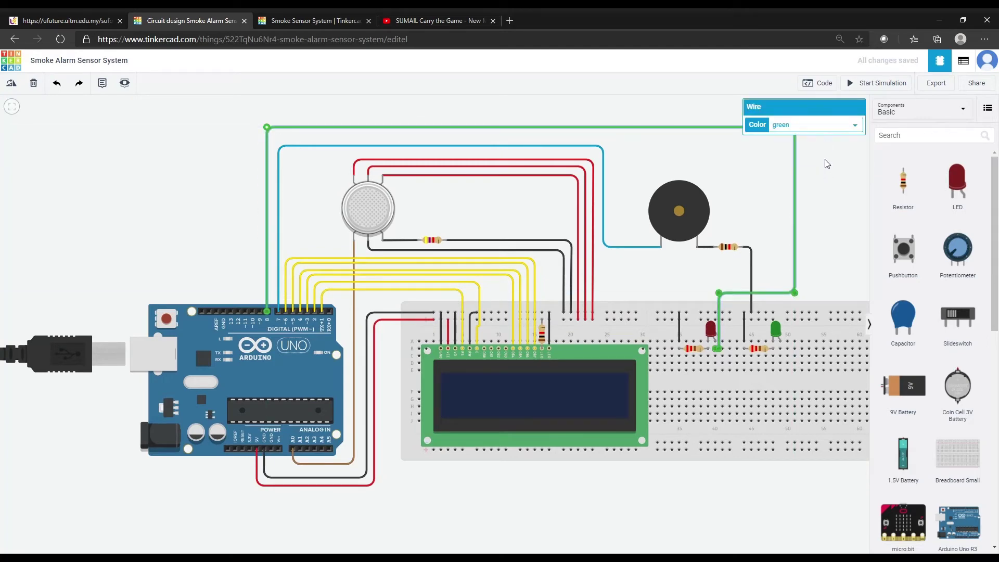
click(824, 207)
click(817, 83)
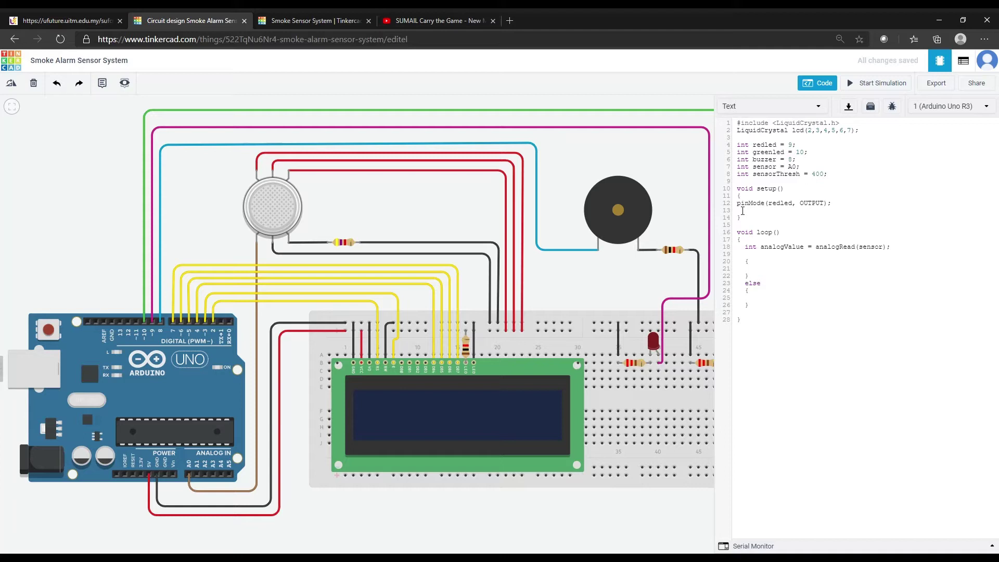
Step: Add pinMode lines in setup() for greenled and buzzer as OUTPUT and sensor as INPUT
click(739, 206)
click(839, 208)
key(Return)
text(pin)
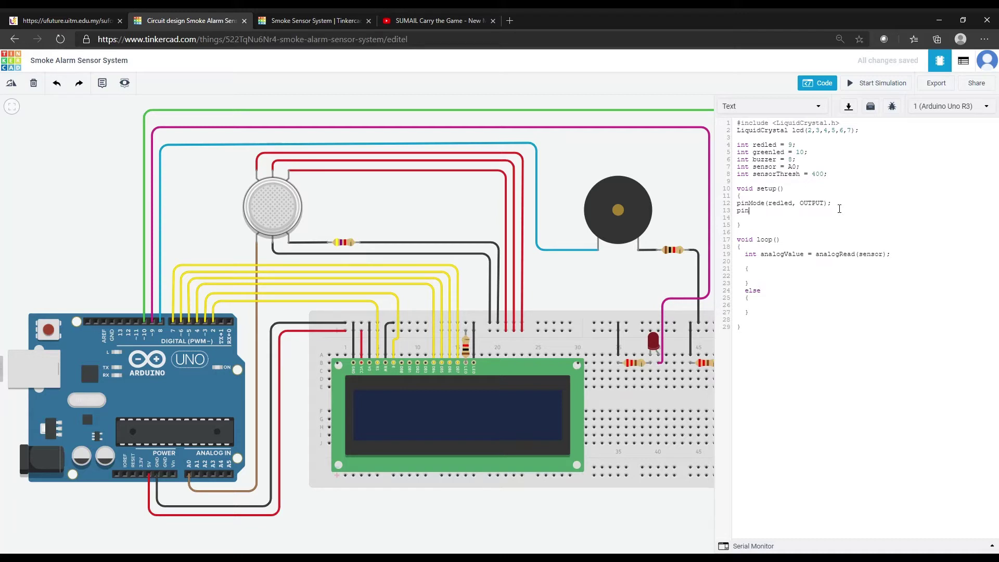
text(Mode()
text(greenled,)
text(OUTPUT))
text(;)
key(Return)
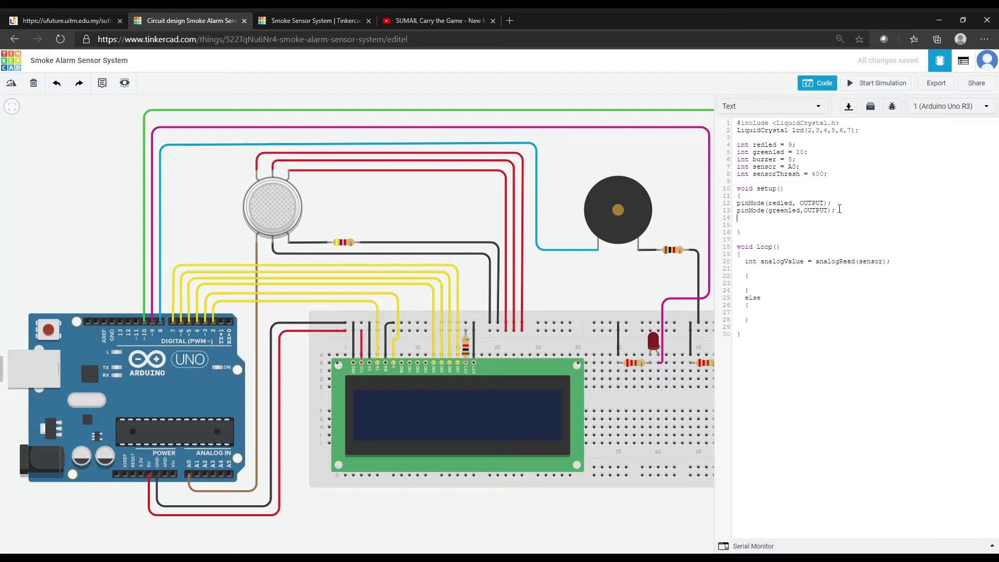
text(pinMode()
text(buzz)
text(er,O)
text(UTP)
text(PU)
text(T);)
key(Return)
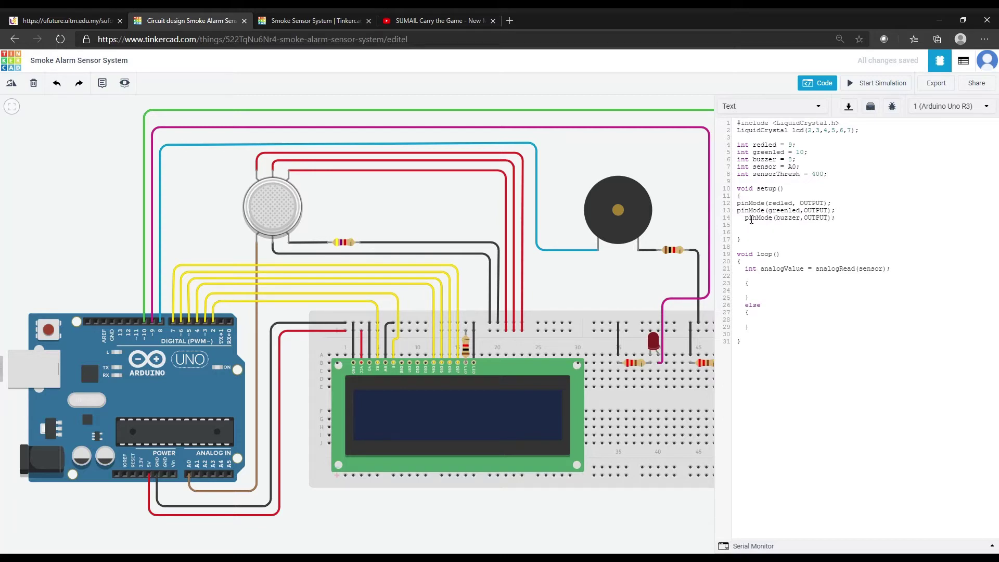
key(BackSpace)
click(751, 227)
text(inMode()
text(sensor)
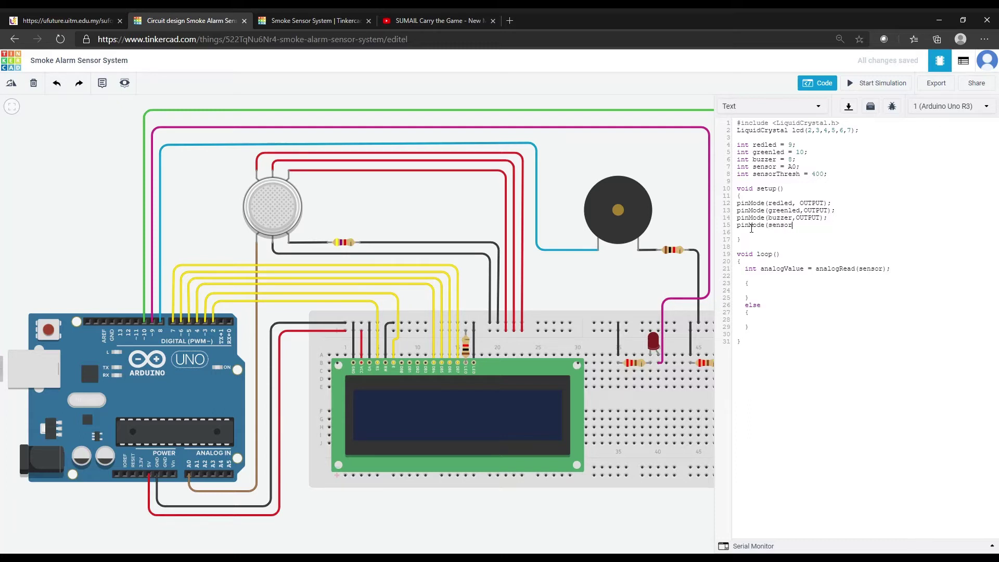
text(, NPUT)
text(;)
key(Return)
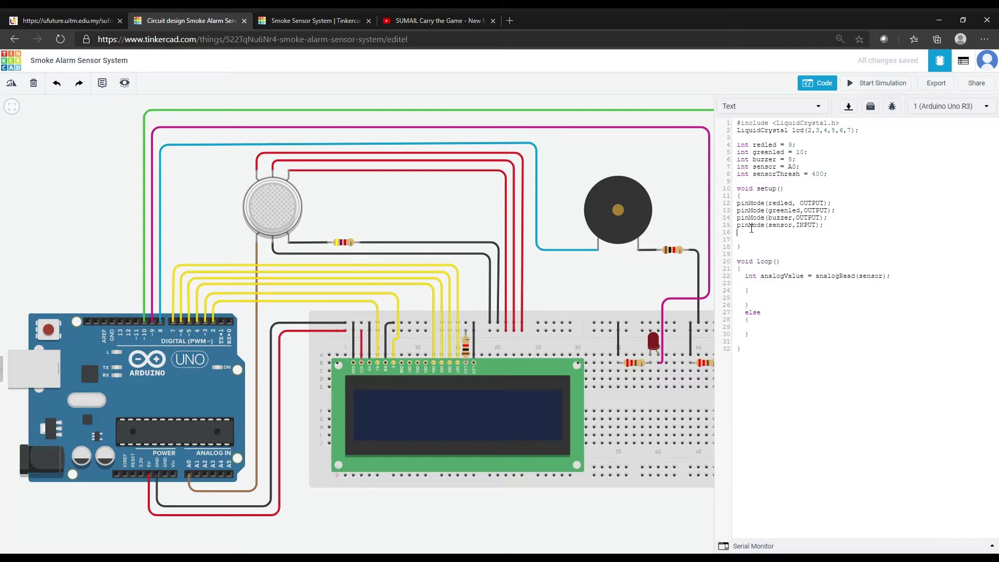
Step: Add Serial.begin(9600); and begin typing the lcd.begin call
text(Se)
text(rial.begin)
text(()
text(960)
text())
key(BackSpace)
text(0)
text())
text(;)
key(Return)
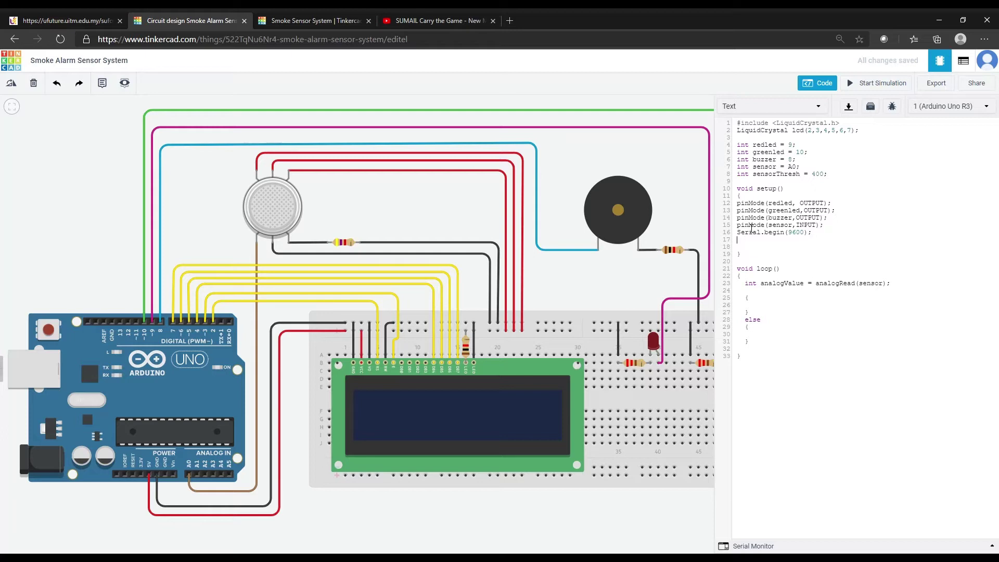
text(lcd.)
text(begin(16,2)
Step: Check the LCD and gas sensor names and delete the blank line before setup's closing brace
click(507, 373)
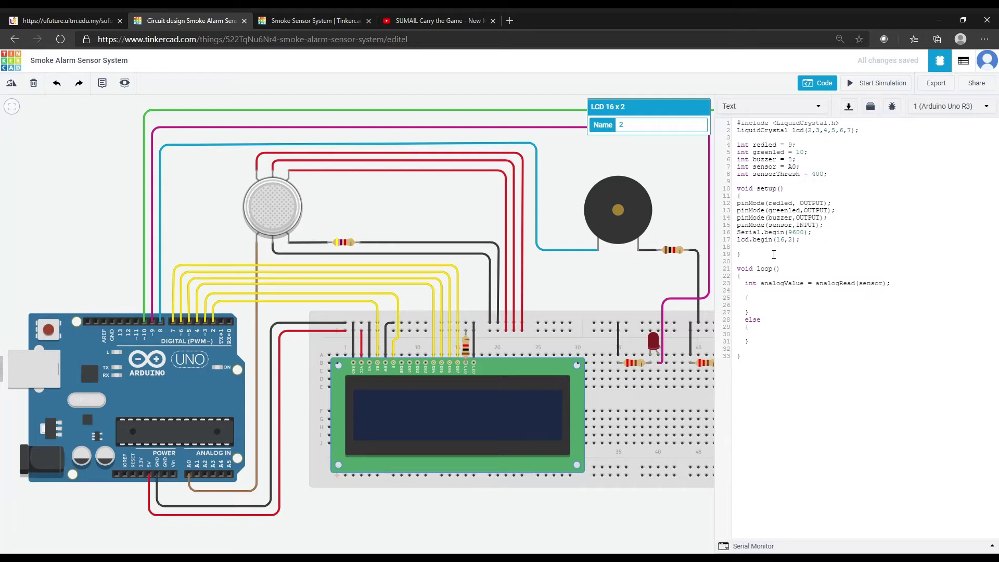
key(BackSpace)
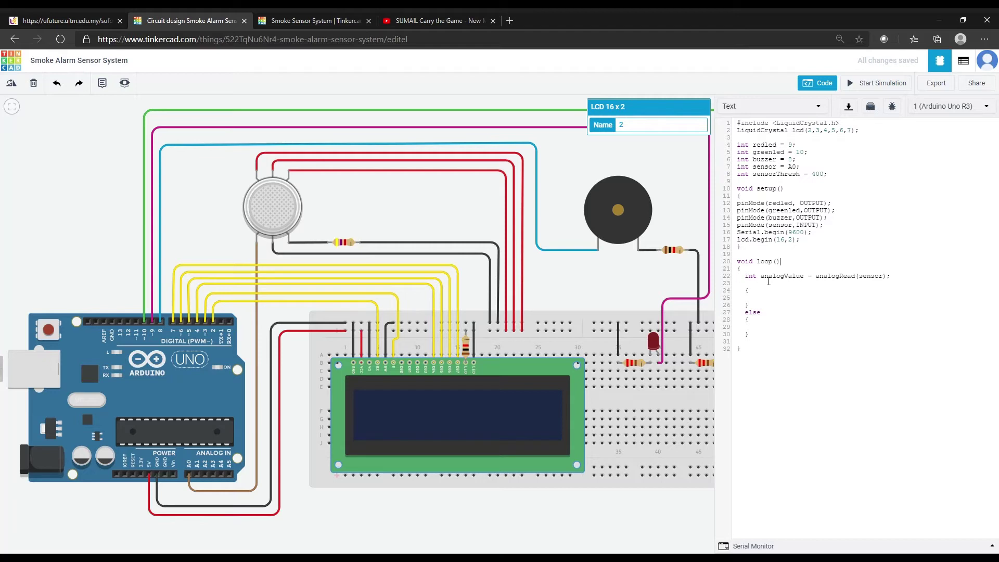
click(277, 201)
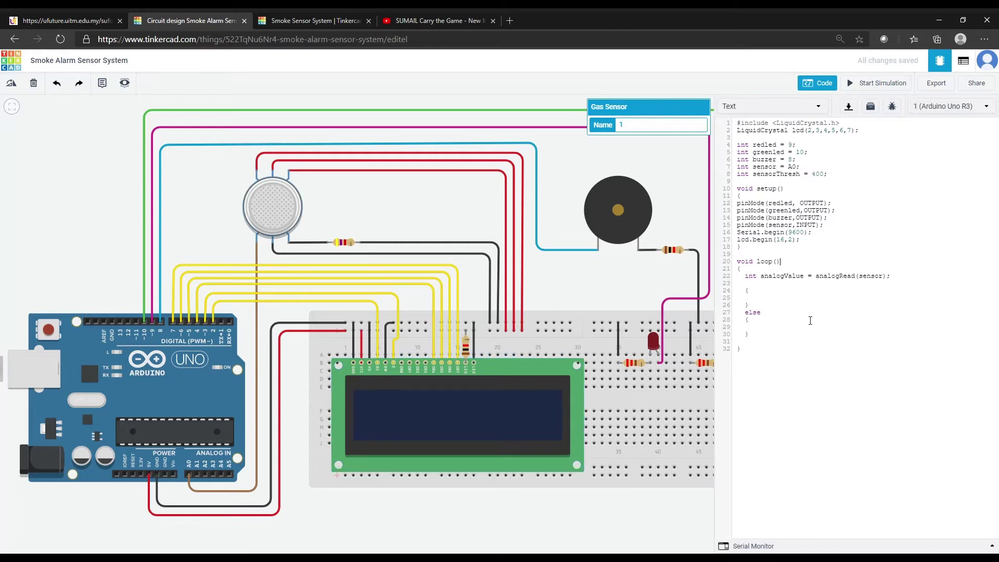
click(827, 285)
Step: Add Serial.print(analogValue) and an if(analogValue>sensorThresh) test below the analogRead line
key(Return)
text(Serial.)
text(print)
text(()
text(c)
key(BackSpace)
text(a)
text(nalogValuy)
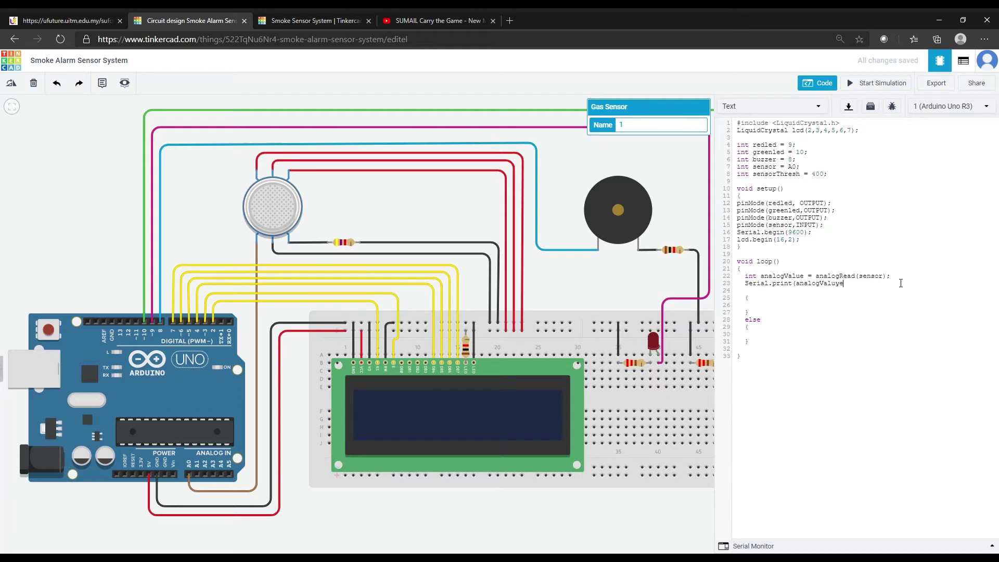
text(e)
key(Return)
text(if)
text((analog)
text(Value>)
text(sens)
text(orThresh)
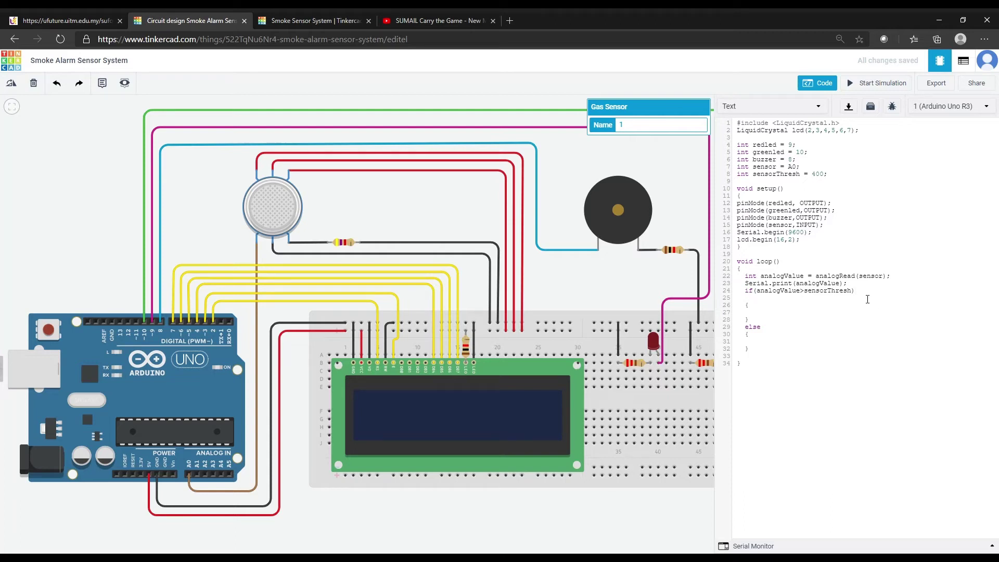
Step: Write digitalWrite(redled,HIGH) as the first line inside the if-block
text(;)
key(Delete)
key(End)
key(Return)
text(digi)
text(talWir)
text(ite)
text(()
text(redled)
text(HIGH)
text(;)
key(Return)
Step: Add digitalWrite(grenled,LOW) and tone(buzzer,1000,10000), fixing the redled comma
text(digital)
key(BackSpace)
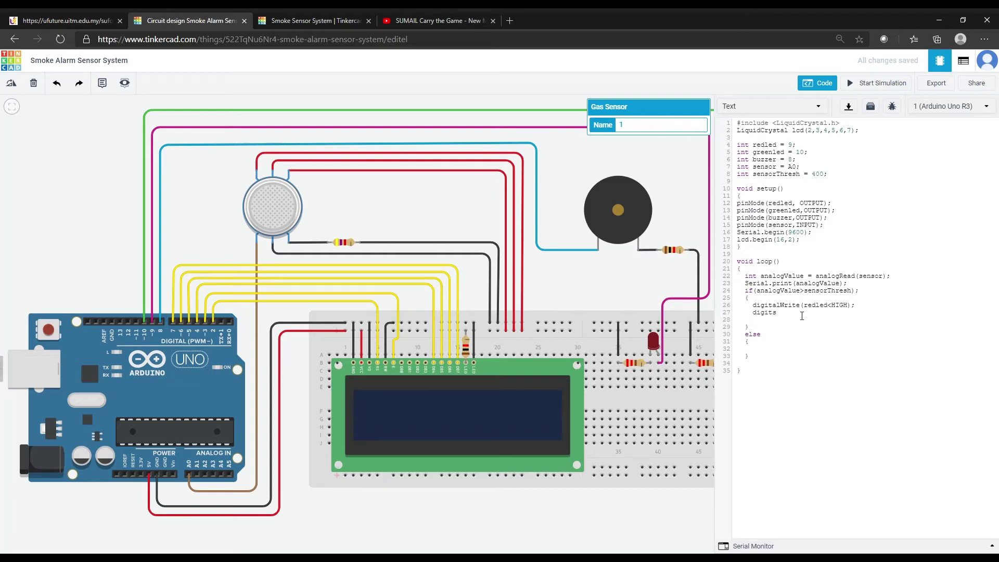
text(lWrite()
text(gren)
text(led)
key(Up)
key(BackSpace)
text(,)
text(LOW))
text(;)
key(Return)
text(to)
text(ne(buzzer)
text(,1)
text(000,1)
text(0000)
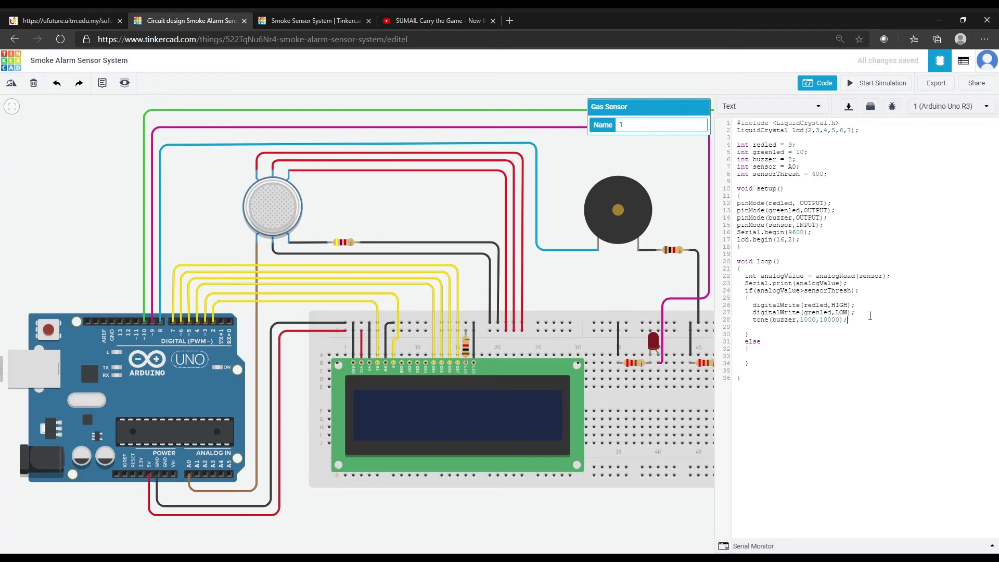
Step: After the tone, add lcd.clear(), lcd.print("KECEMASAN!") and delay(1000) in the if-block
key(Return)
text(lcd.clear())
text(;)
key(Return)
text(l)
text(cd.print()
text(")
text(KECEM)
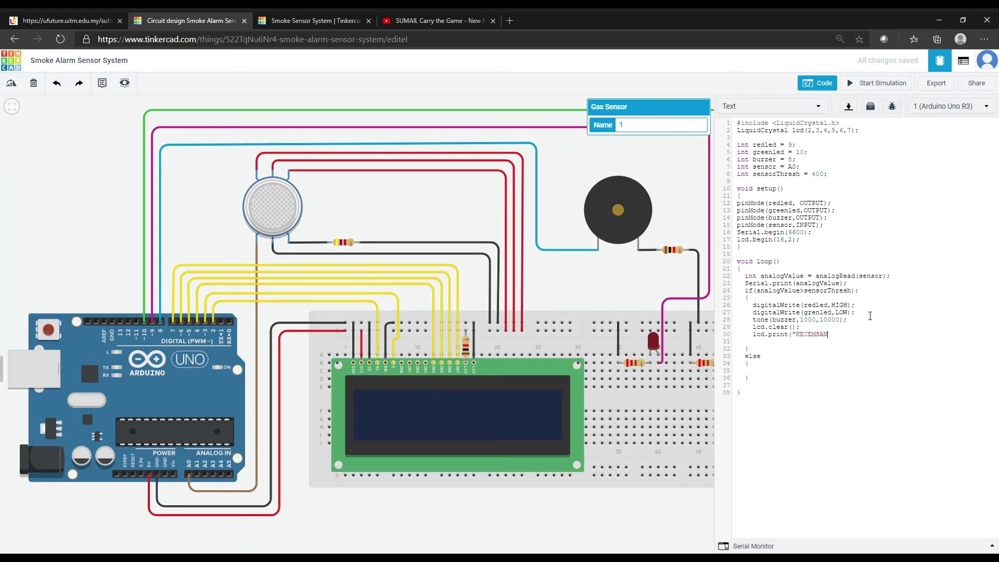
text(ASAN)
text(!"))
text(;)
key(Return)
text(delay()
text(1000);)
Step: Add a second lcd.clear() after the delay and begin an lcd.setCursor call
key(Return)
text(lcd)
text(.cdl)
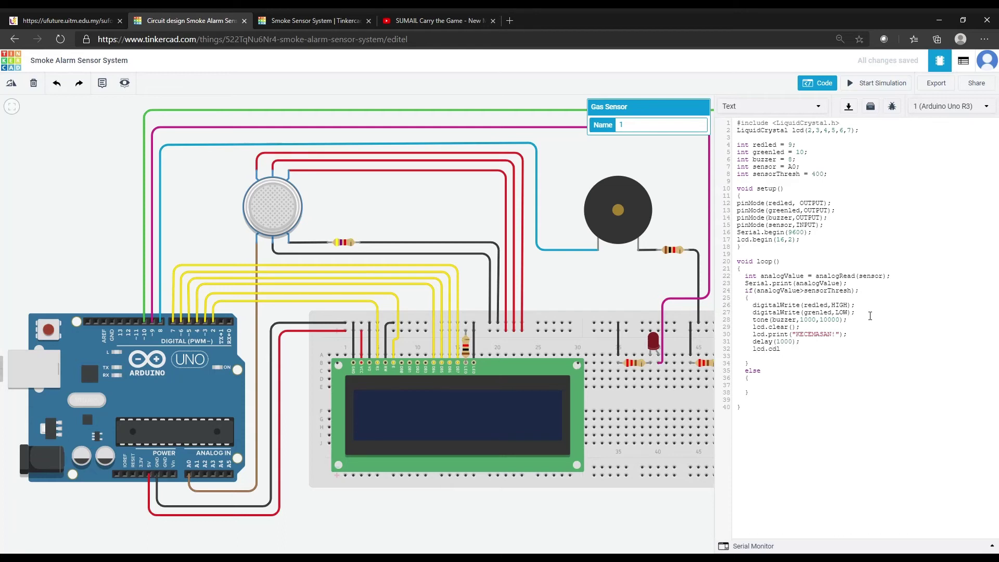
key(BackSpace)
key(BackSpace)
text(lear()
key(Return)
key(Return)
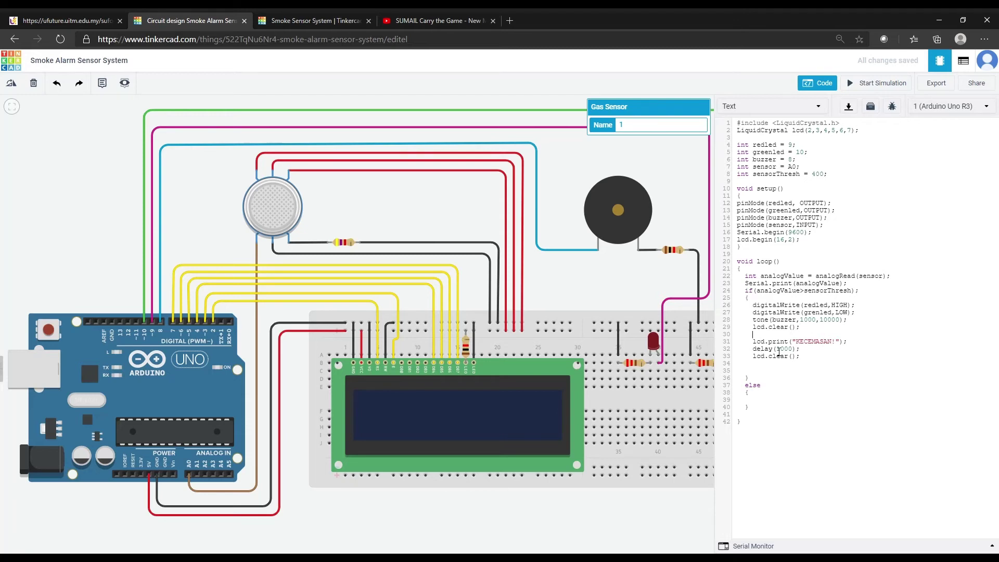
text(lcd)
text(.s)
text(etCursor)
Step: Finish setCursor(0,0), then add setCursor(0,1), print "KELUAR SEKARANG!" and delay(1000)
text((0,)
text(0)
text();)
text(lcd.setCurso)
text(r)
text(()
text(0,1))
text(;)
key(Return)
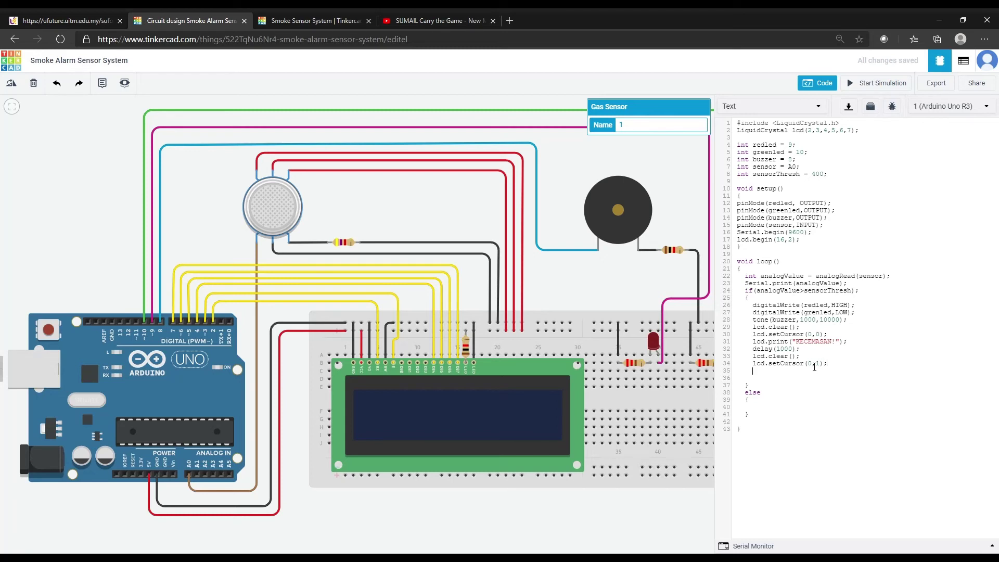
text(lcd,pri)
text(nt(")
text(KELUAR )
text(SEKARA)
text(NG!)
text(");)
key(Return)
text(delay(1000);)
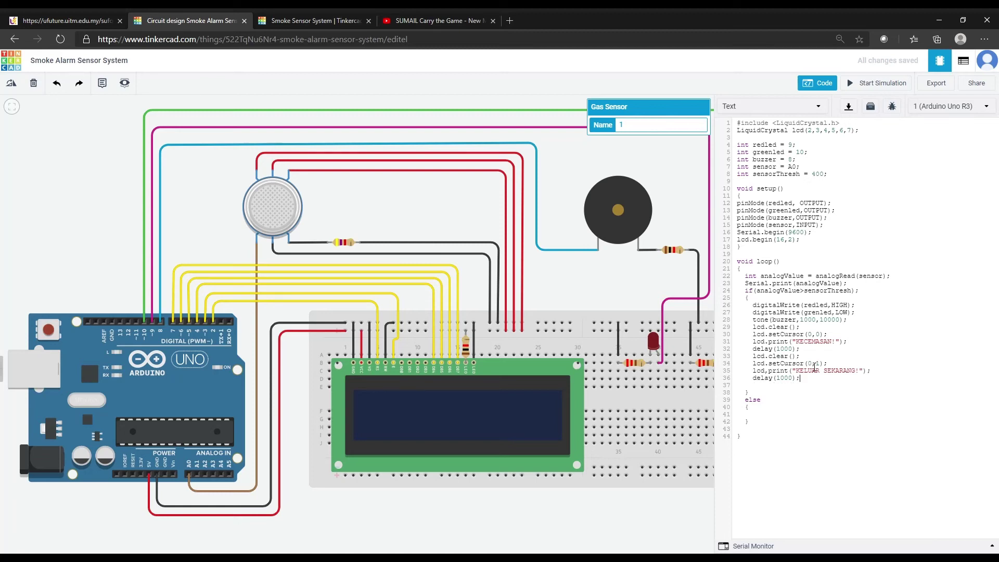
Step: Copy the alarm branch's statements into the else block
click(765, 388)
key(BackSpace)
drag(753, 305, 822, 383)
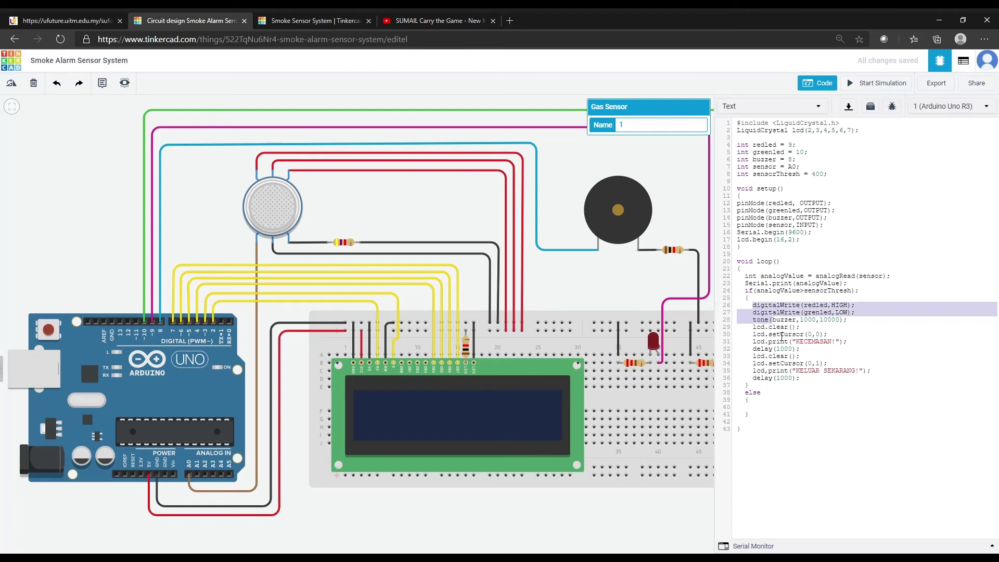
click(775, 414)
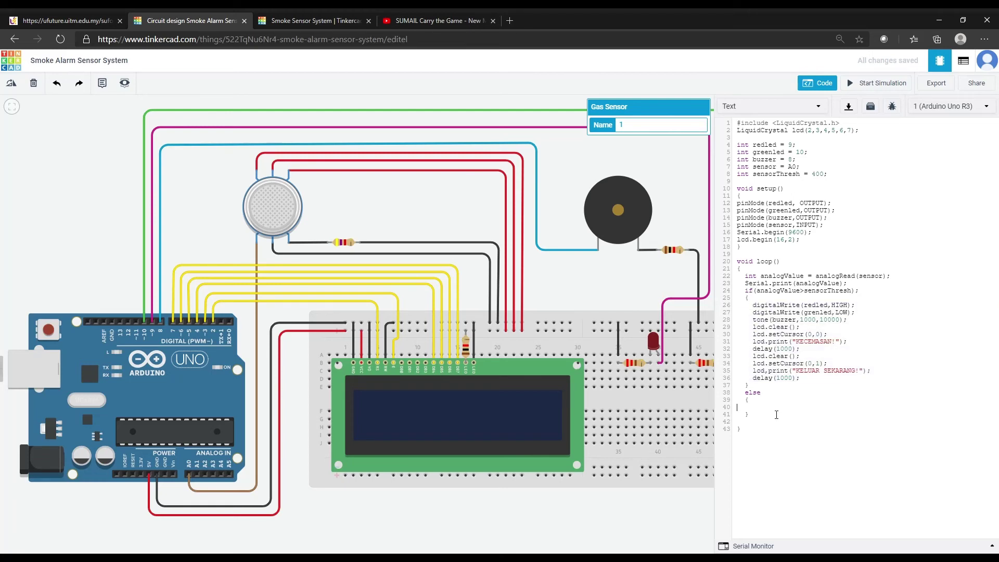
click(771, 403)
text(digitalWrite(redled,HIGH);     digitalWrite(grenled,LOW);     tone(buzzer,1000,10000);     lcd.clear();     lcd.setCursor(0,0);     lcd.print("KECEMASAN!");     delay(1000);     lcd.clear();     lcd.setCursor(0,1);     lcd,print("KELUAR SEKARANG!");     delay(1000);)
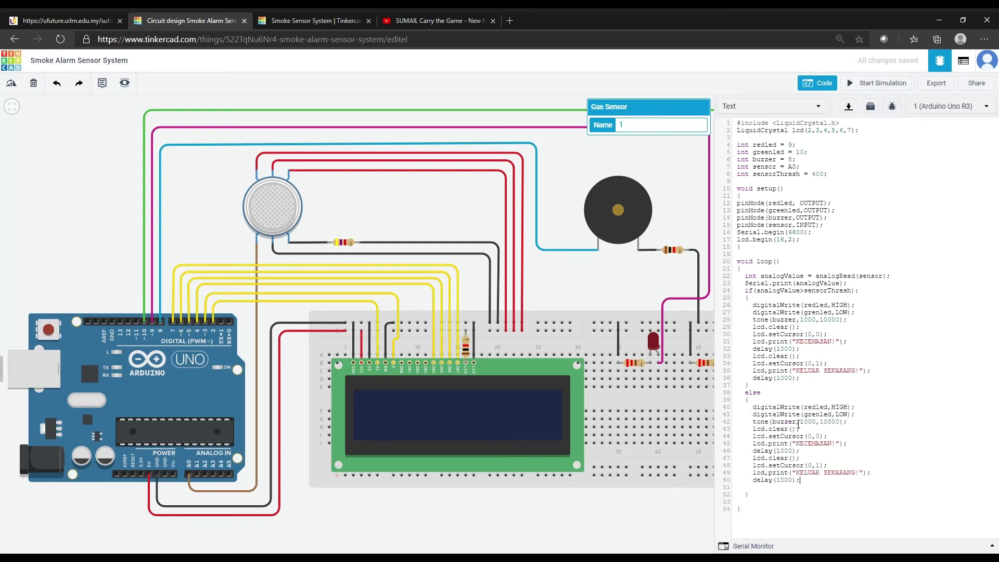
Step: In the else block, set greenled HIGH, redled LOW, and replace tone with noTone(buzzer)
drag(803, 407, 883, 413)
text(green)
text(led,)
text(H)
text(IG)
text(H)
drag(804, 414, 825, 418)
text(redl)
click(752, 422)
text(no)
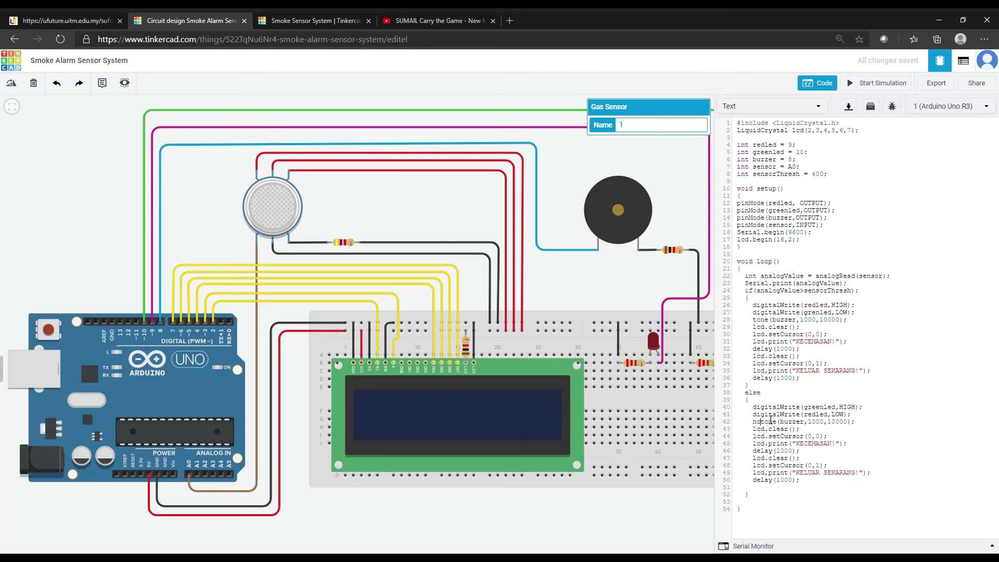
key(Delete)
text(T)
drag(805, 422, 851, 422)
key(BackSpace)
text())
Step: Change the else messages to "KEADAAN SELAMAT" and "ALHAMDULILLAH:)"
drag(795, 443, 839, 451)
text(KEADAAN )
text(SELAMAT)
drag(796, 474, 859, 474)
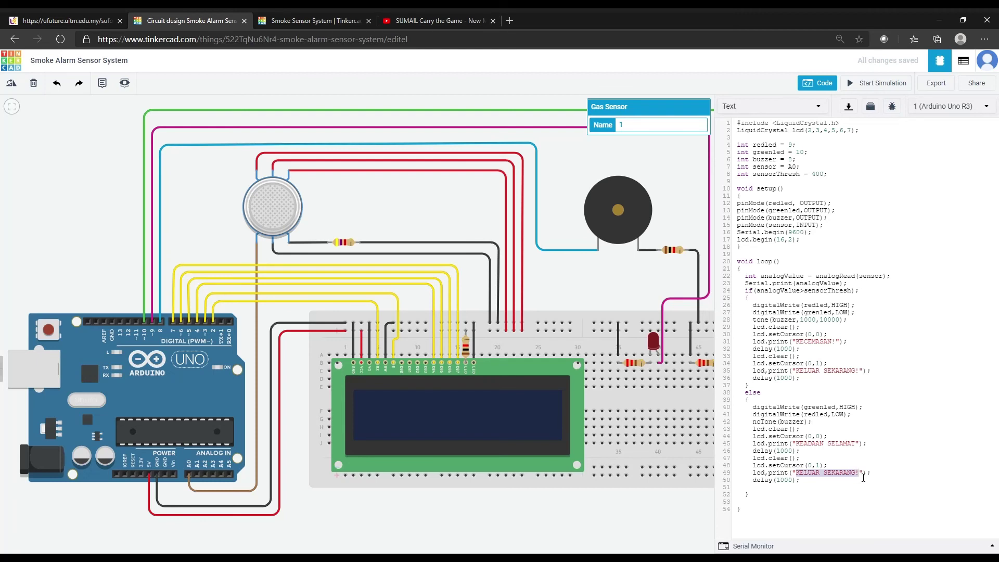
text(ALHAMDULIL)
text(LAH:))
Step: Start the simulation so the LCD shows KEADAAN SELAMAT
click(862, 84)
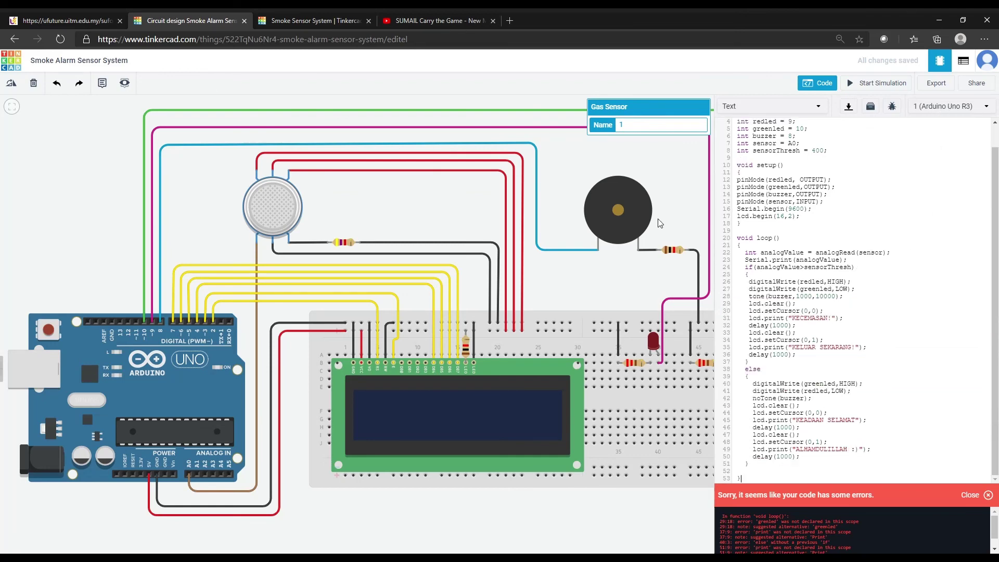
click(863, 92)
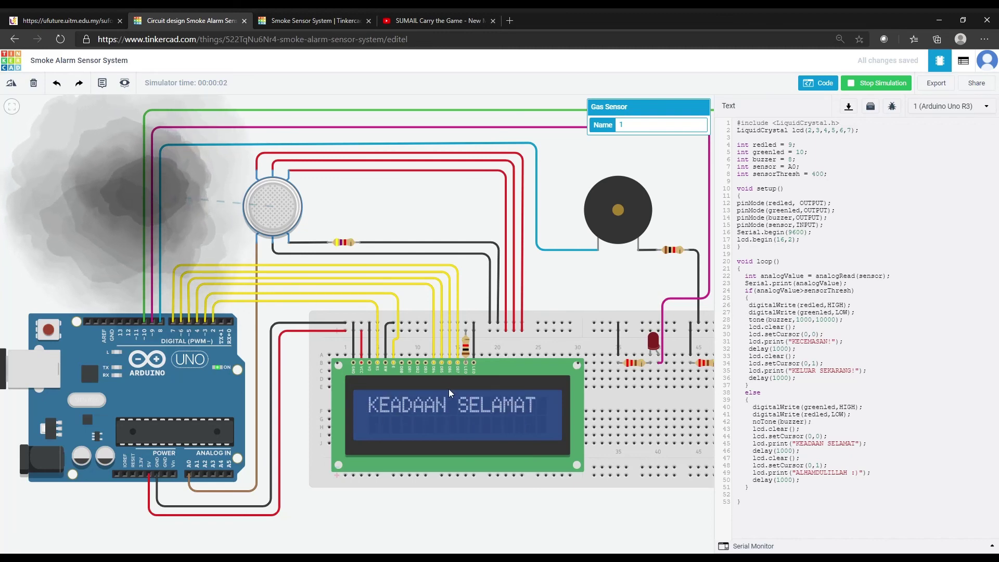
Step: Hide the code and move smoke onto and off the gas sensor to test the alarm
click(810, 84)
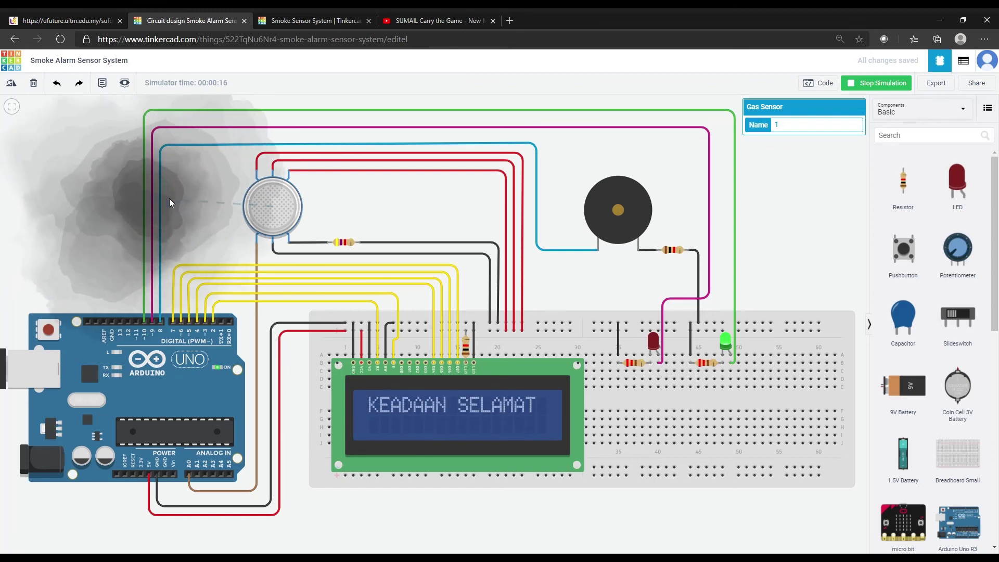
drag(170, 198, 275, 198)
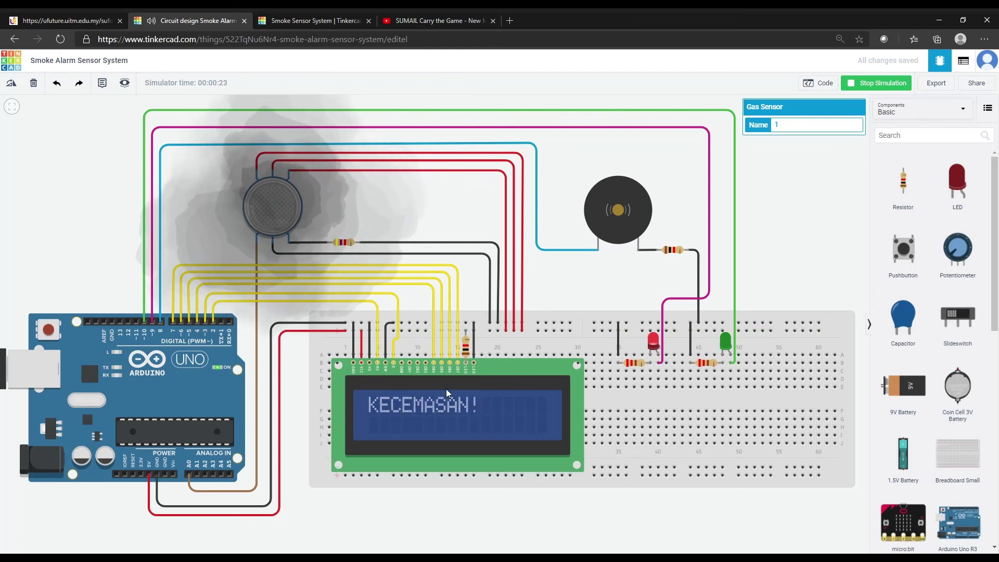
drag(254, 200, 132, 195)
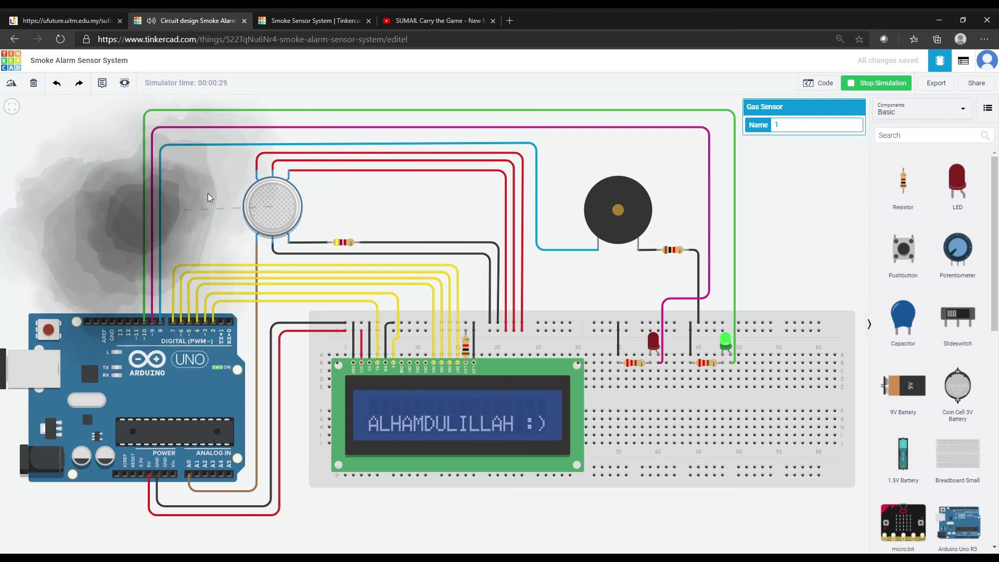
drag(208, 194, 187, 209)
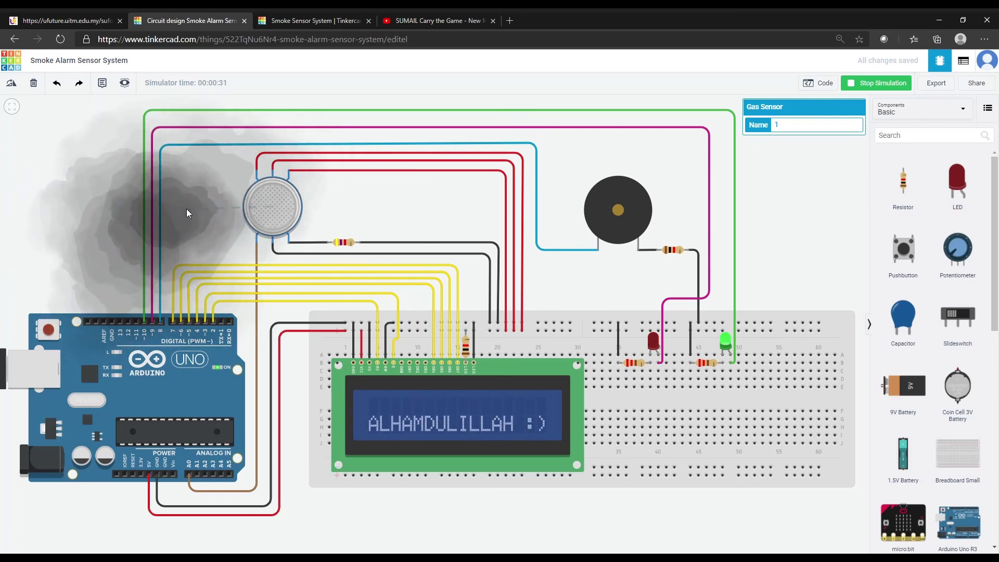
mouse_move(187, 208)
mouse_down()
mouse_move(279, 202)
mouse_move(144, 199)
mouse_up()
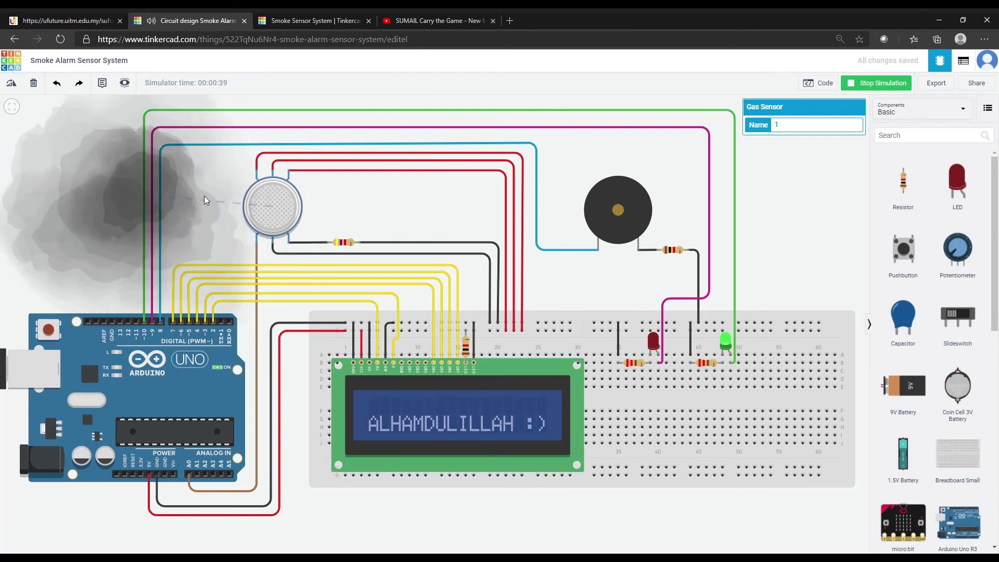
mouse_move(191, 209)
mouse_down()
mouse_move(205, 207)
mouse_move(117, 208)
mouse_up()
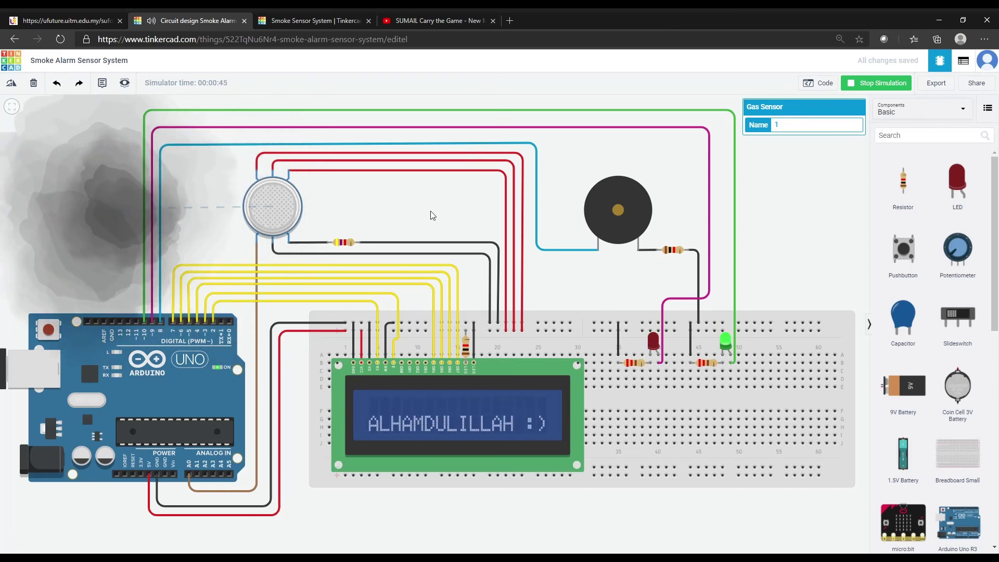